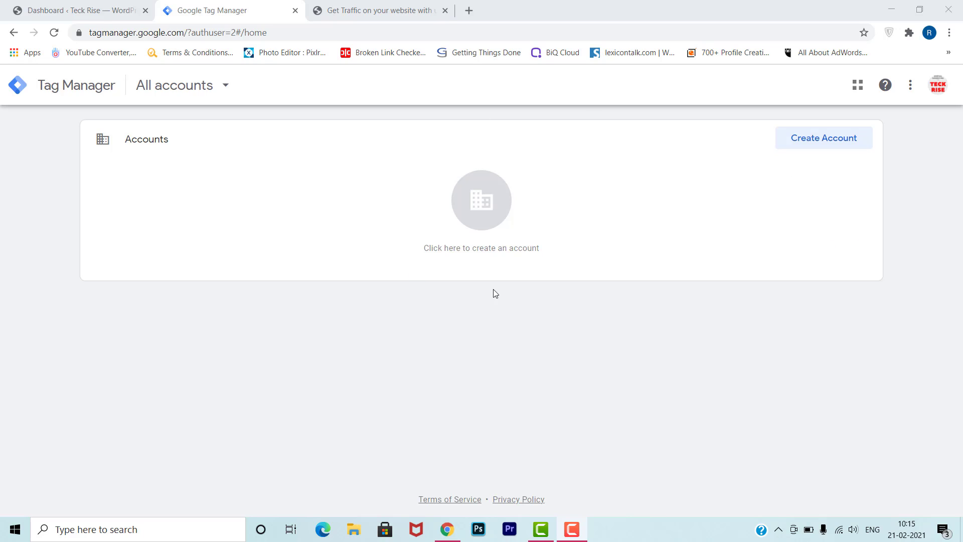
# Step: Start a new Tag Manager account named Teckrise with India as the country
pyautogui.click(796, 143)
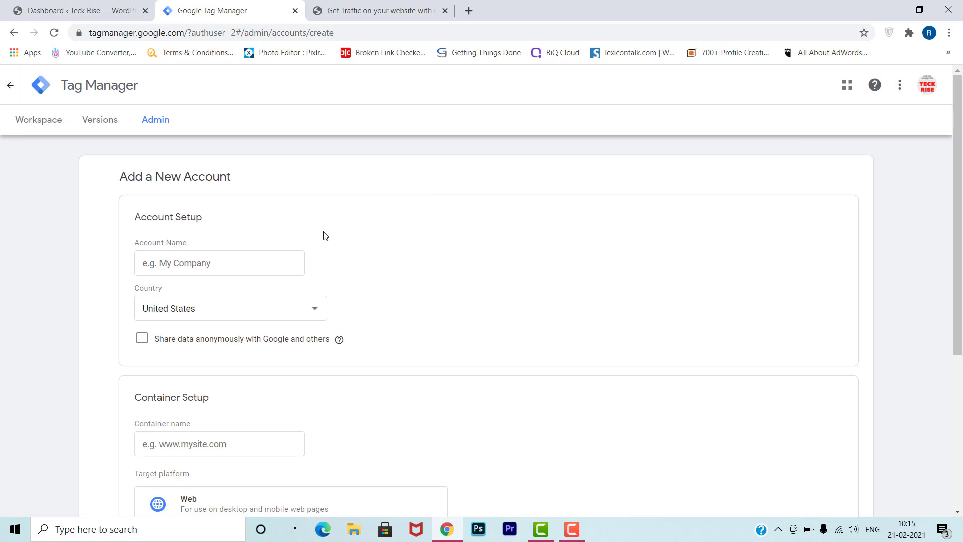
pyautogui.click(189, 265)
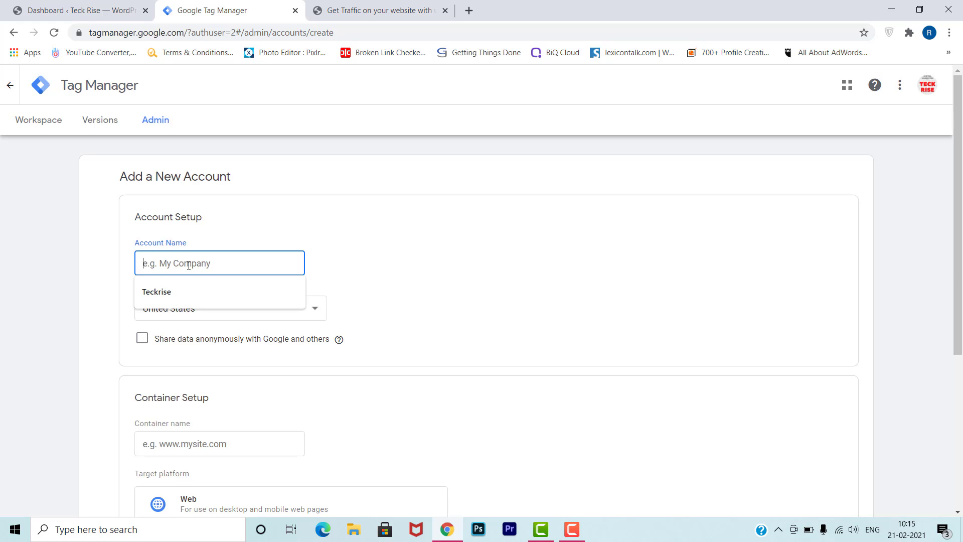
pyautogui.press('Down')
pyautogui.press('Return')
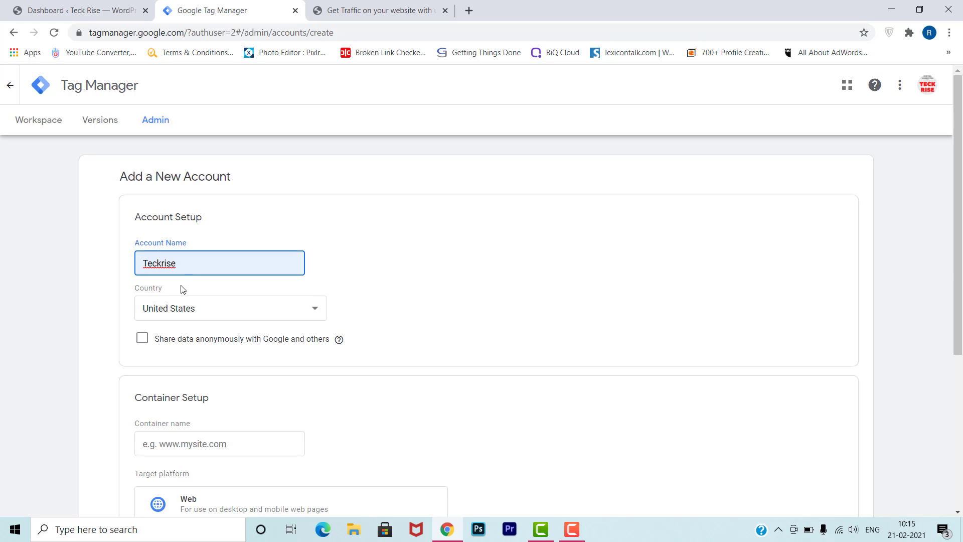
pyautogui.click(181, 310)
pyautogui.press('i')
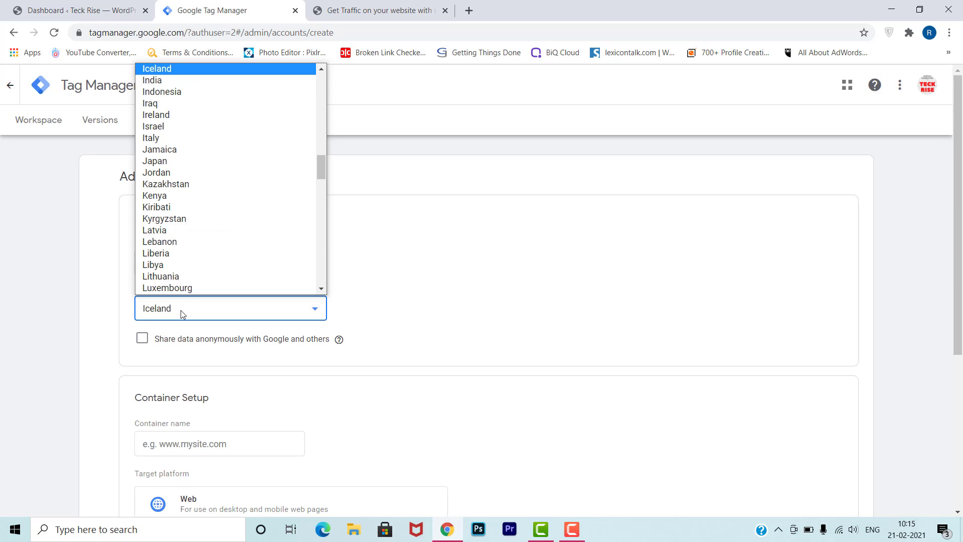
pyautogui.press('n')
pyautogui.press('Return')
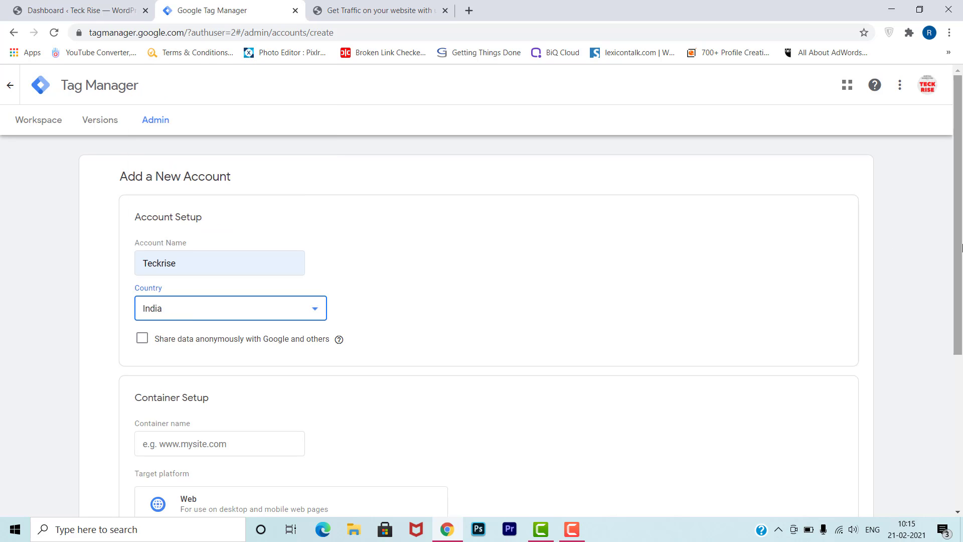
# Step: Copy the web address of the open Teck Rise site and paste it as the container name
pyautogui.scroll(-3, 962, 354)
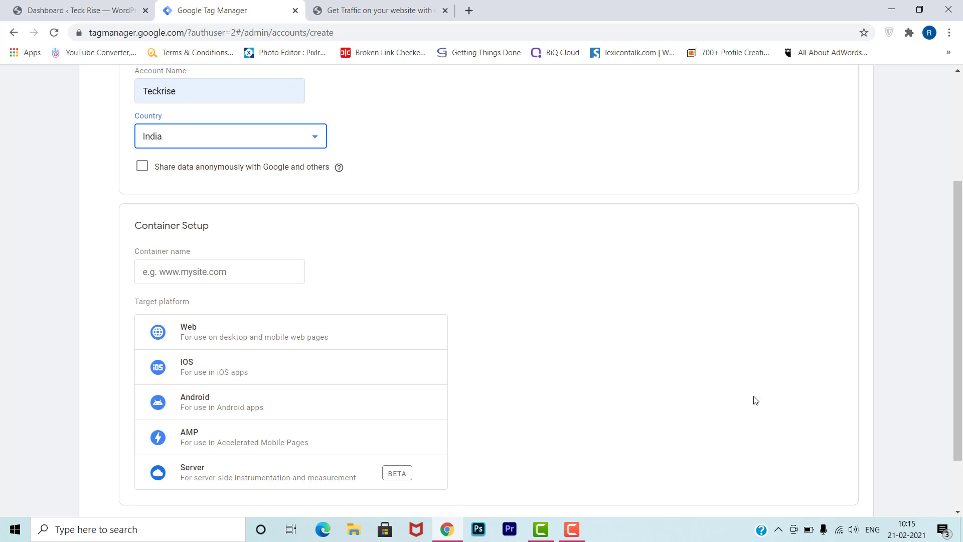
pyautogui.click(386, 6)
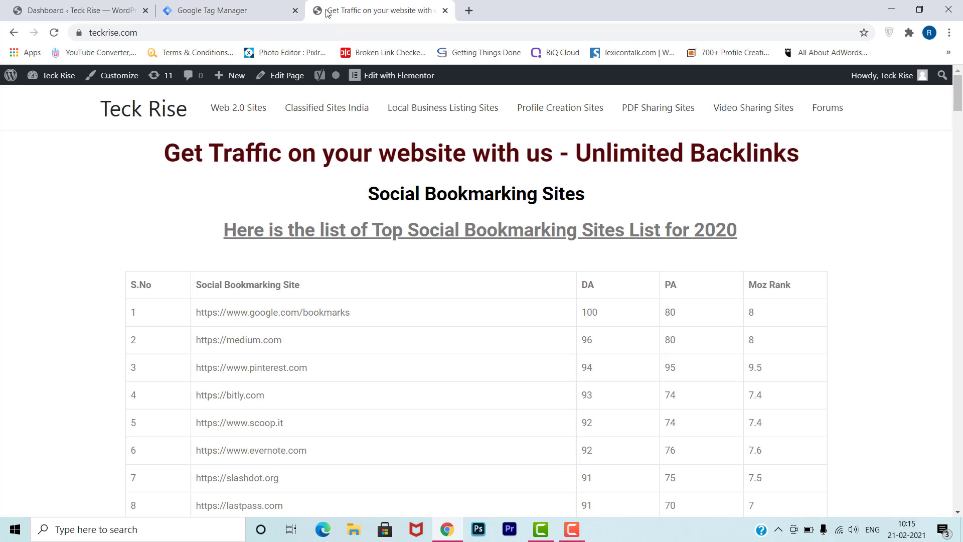
pyautogui.click(152, 35)
pyautogui.hotkey('ctrl', 'a')
pyautogui.hotkey('ctrl', 'c')
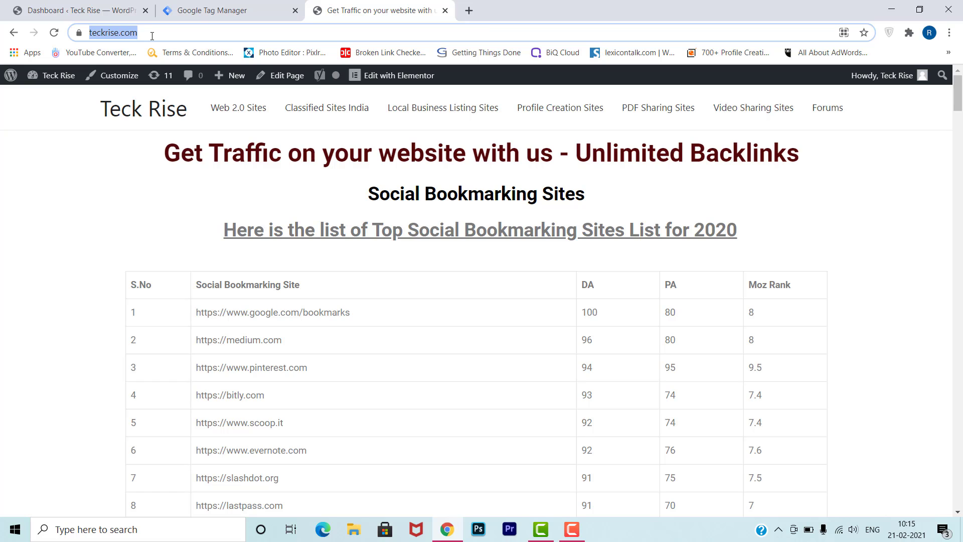
pyautogui.click(216, 10)
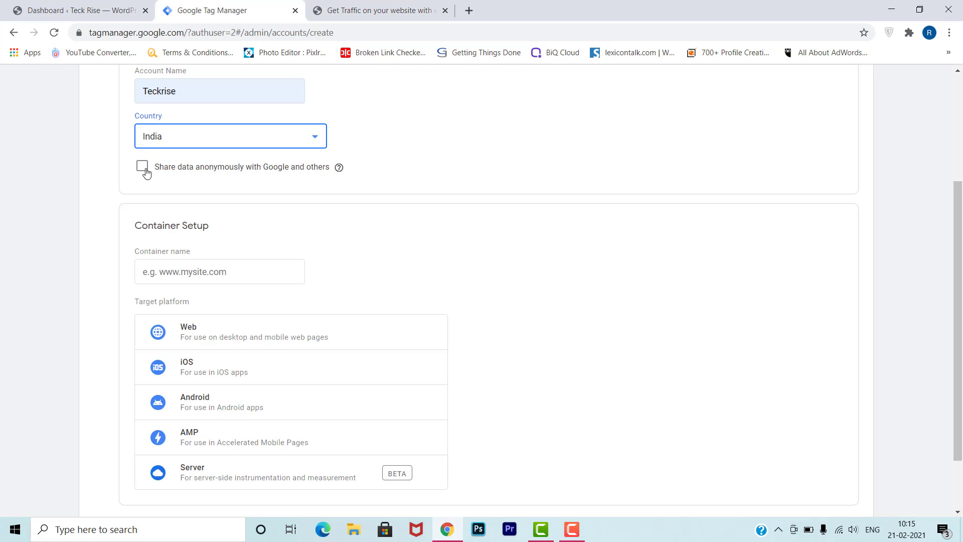
pyautogui.click(194, 276)
pyautogui.hotkey('ctrl', 'v')
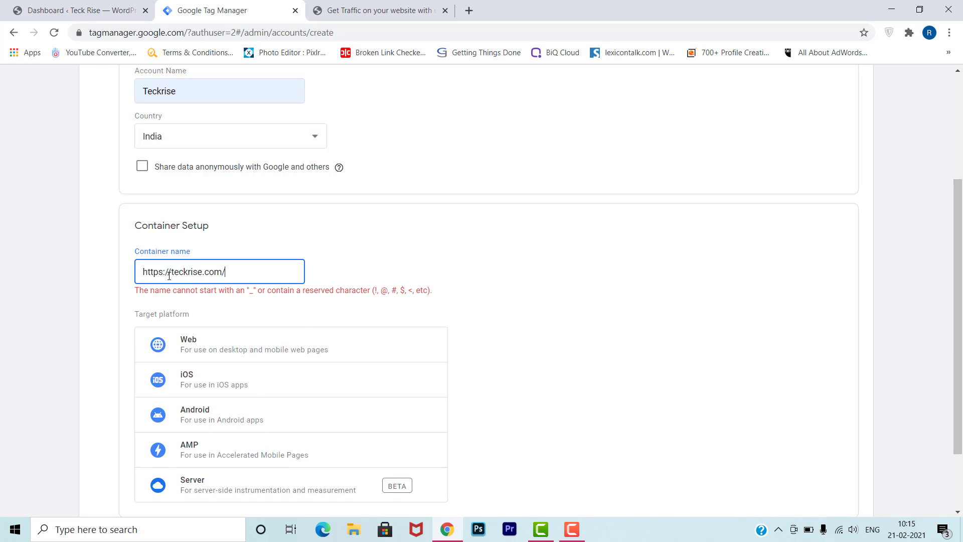
pyautogui.click(170, 273)
pyautogui.press('BackSpace')
pyautogui.press('BackSpace')
pyautogui.press('BackSpace')
pyautogui.press('BackSpace')
pyautogui.press('BackSpace')
pyautogui.press('BackSpace')
pyautogui.press('BackSpace')
pyautogui.press('BackSpace')
# Step: Choose Web as the container's target platform and create the account
pyautogui.scroll(-2, 946, 281)
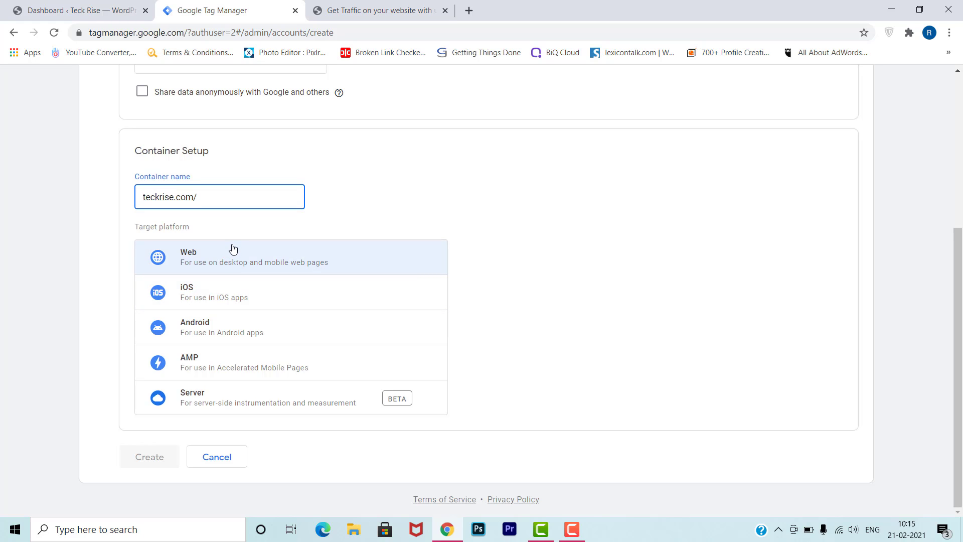
pyautogui.click(224, 267)
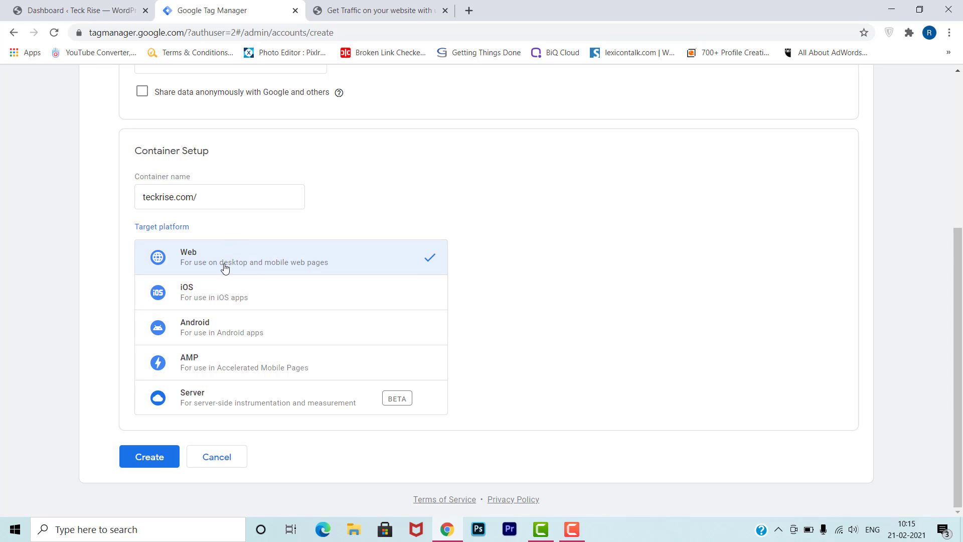
pyautogui.click(161, 465)
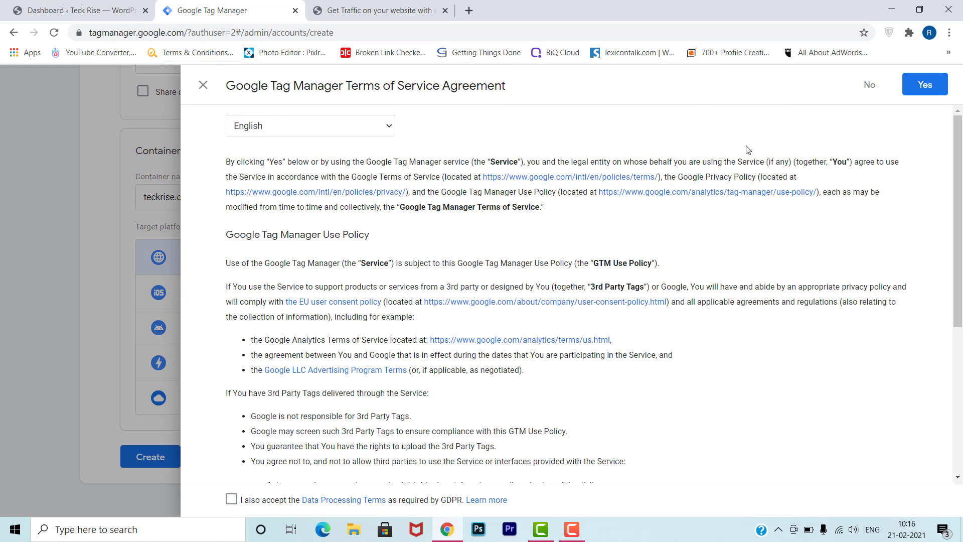
# Step: Accept the GDPR Data Processing Terms and agree to the Google Tag Manager Terms of Service
pyautogui.scroll(-5, 364, 431)
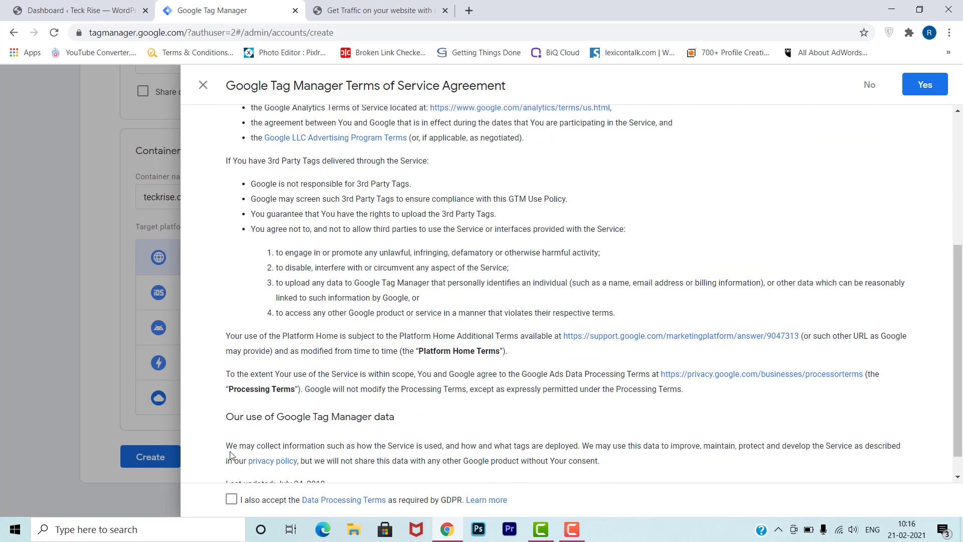
pyautogui.click(231, 503)
pyautogui.click(929, 94)
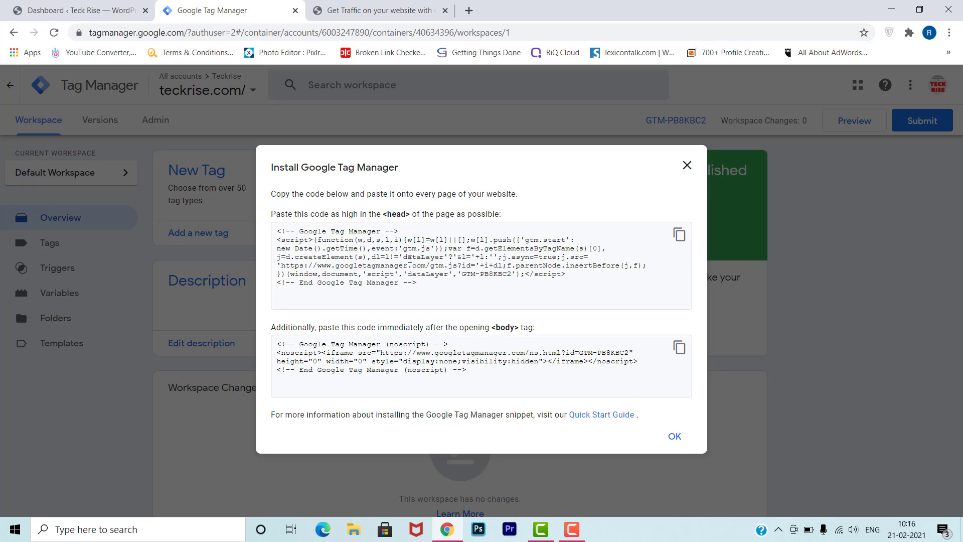
# Step: Copy the Google Tag Manager installation snippet intended for the page's head section
pyautogui.click(409, 258)
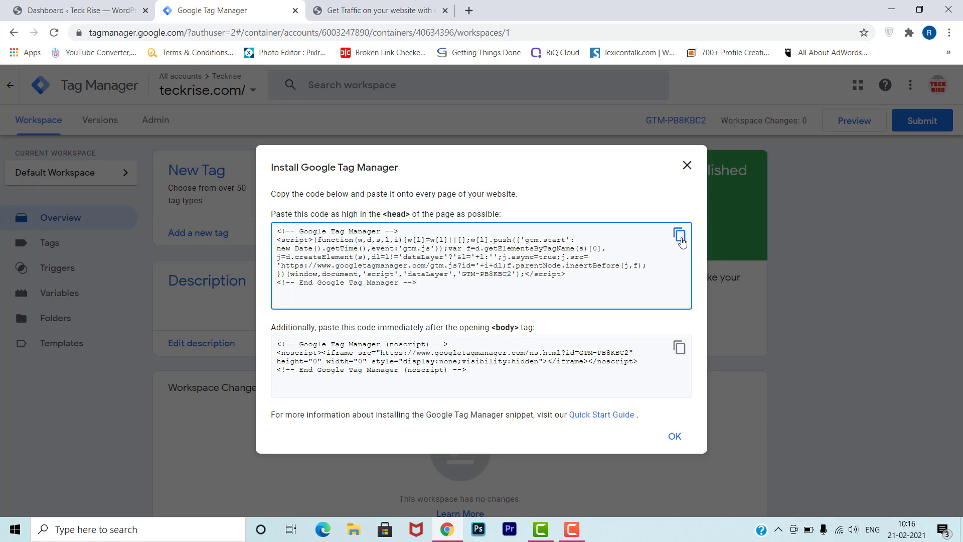
pyautogui.click(680, 236)
pyautogui.hotkey('ctrl', 'c')
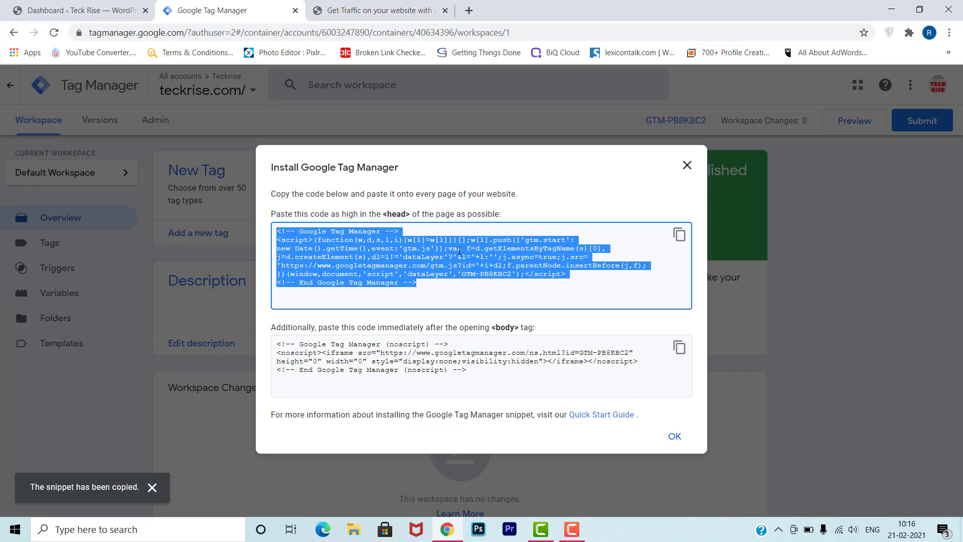
# Step: Switch to the WordPress dashboard and open the Astra theme's Theme Header file (header.php) in the Theme Editor
pyautogui.click(79, 6)
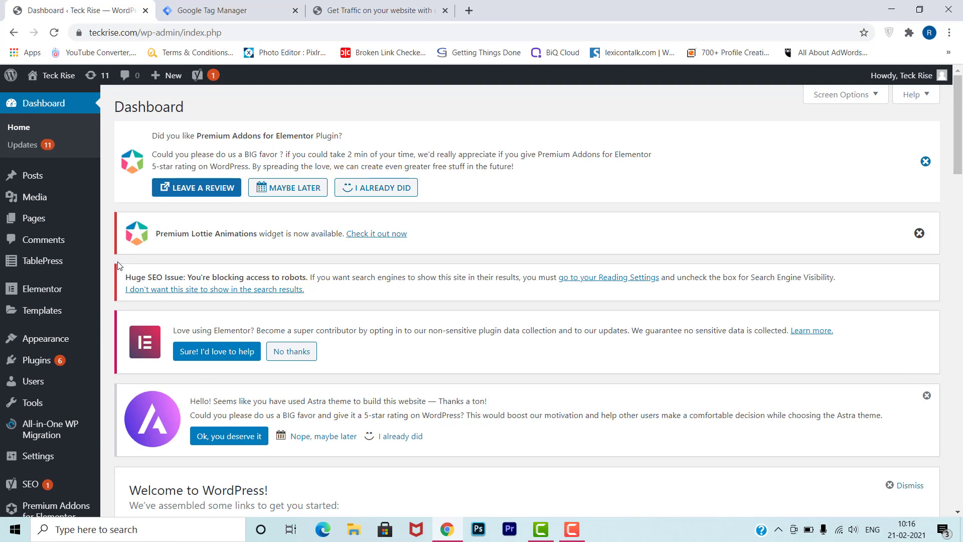
pyautogui.moveTo(83, 349)
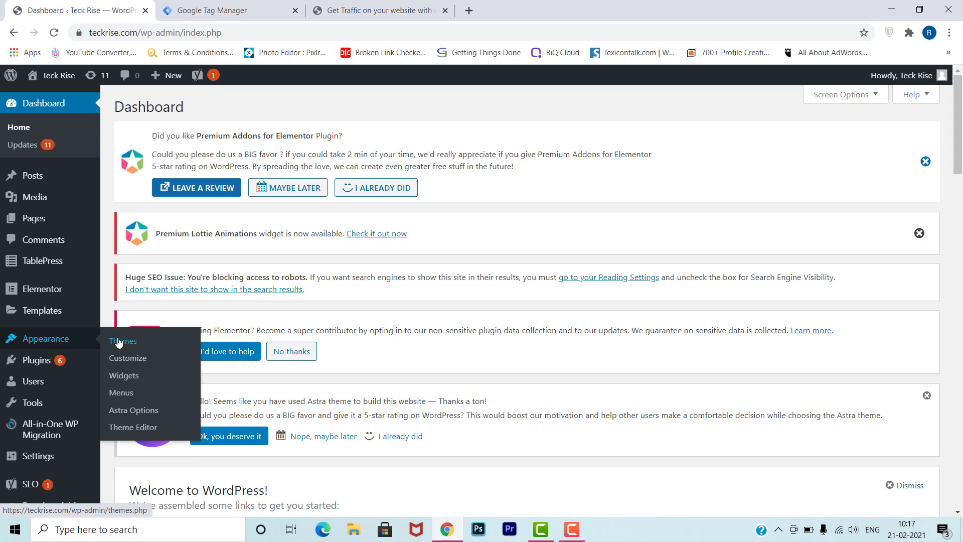
pyautogui.click(145, 429)
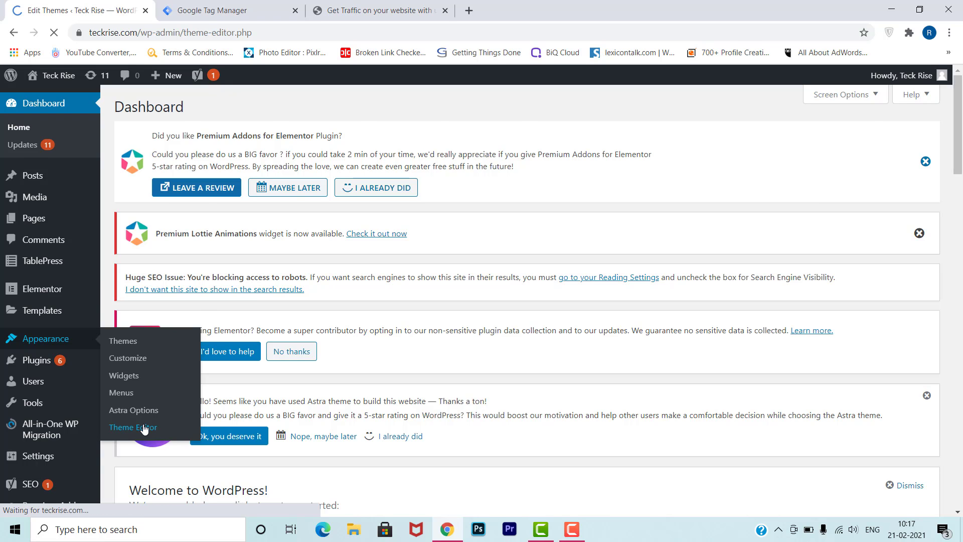
pyautogui.scroll(-2, 961, 234)
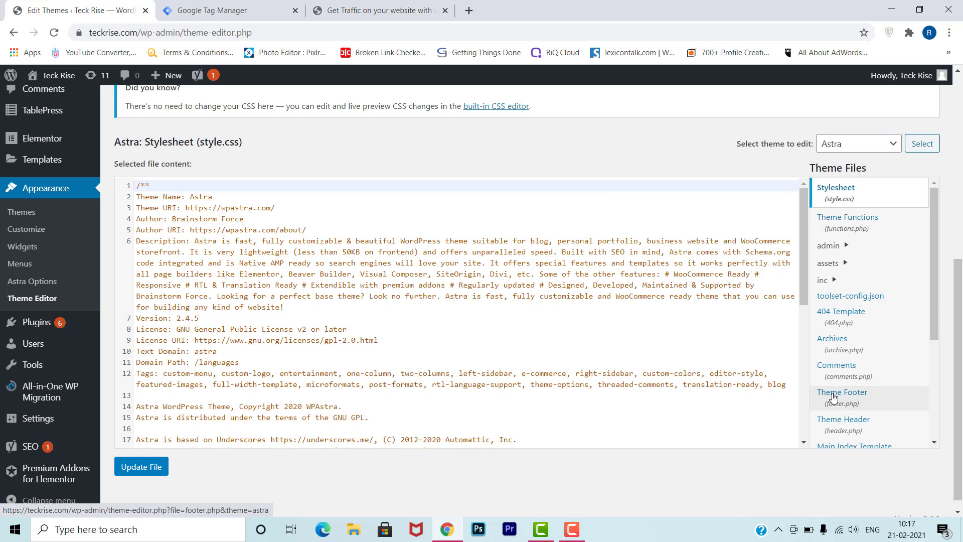
pyautogui.click(841, 419)
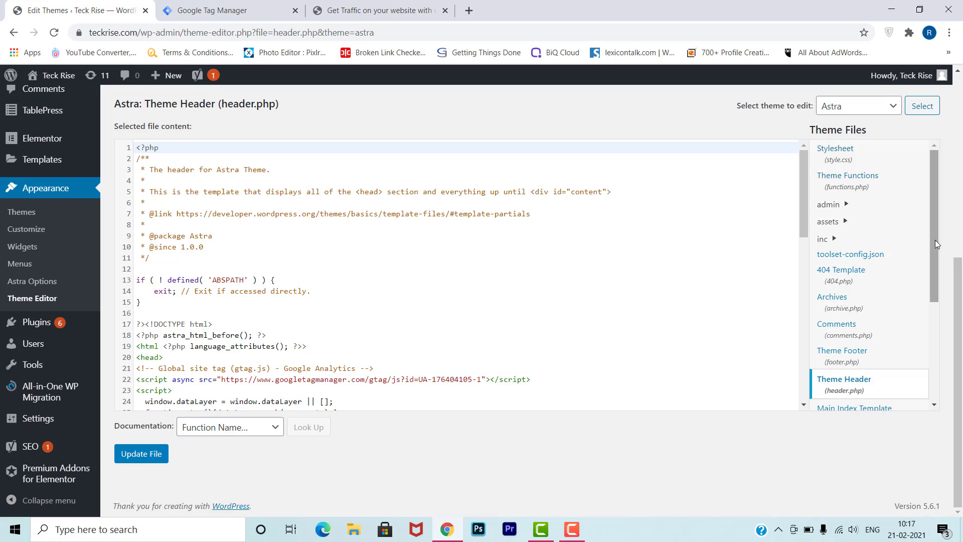
# Step: Replace the Google Analytics global site tag below the opening head tag with the copied Google Tag Manager snippet
pyautogui.scroll(-1, 934, 244)
pyautogui.moveTo(801, 203); pyautogui.dragTo(803, 239)
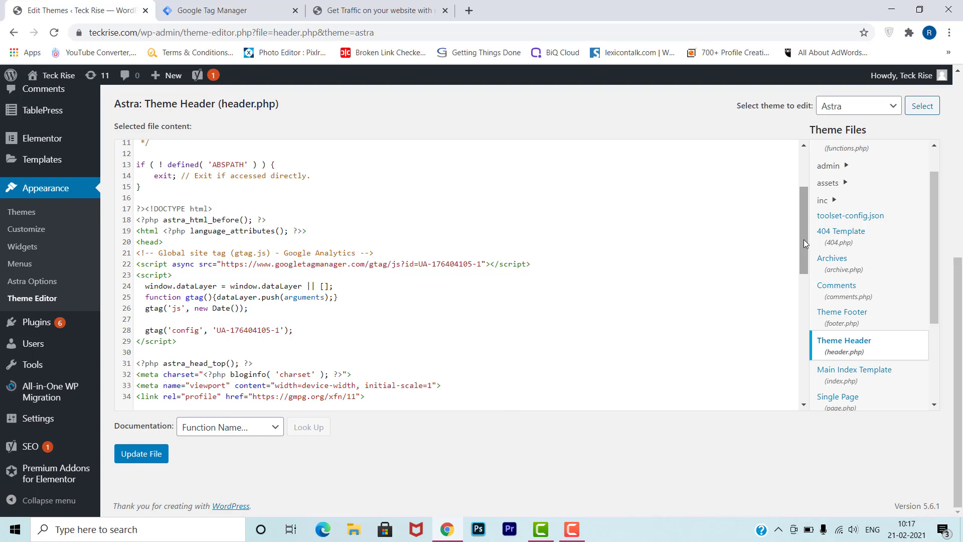
pyautogui.click(167, 242)
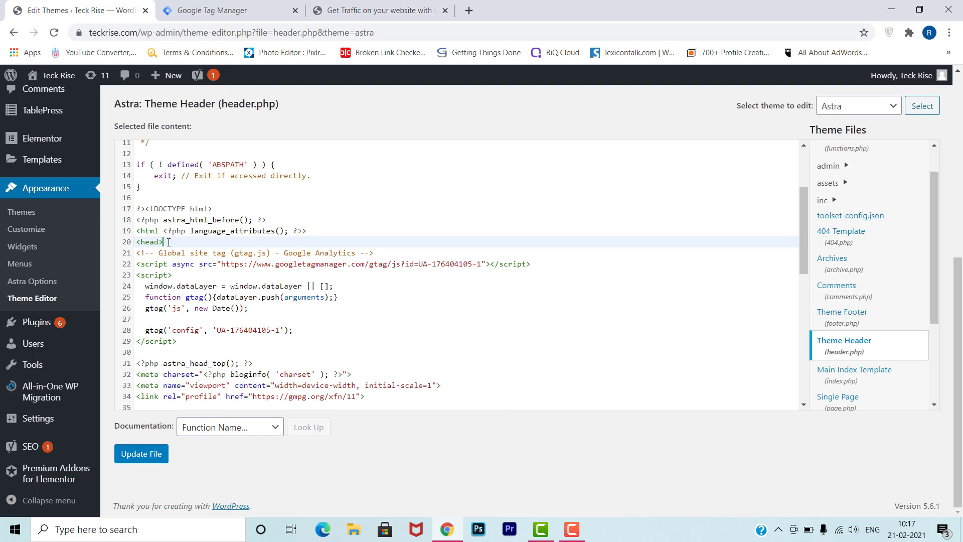
pyautogui.click(197, 341)
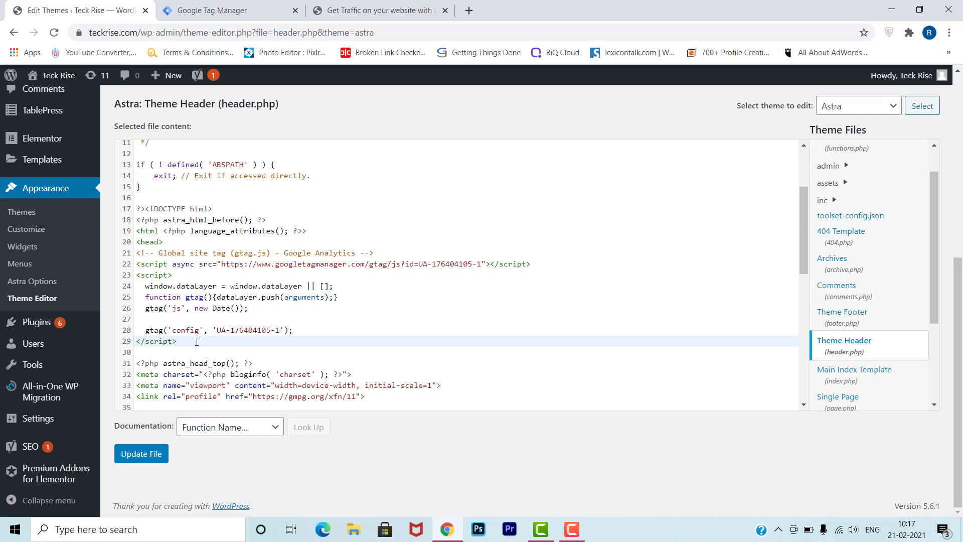
pyautogui.hotkey('ctrl', 'z')
pyautogui.hotkey('ctrl', 'z')
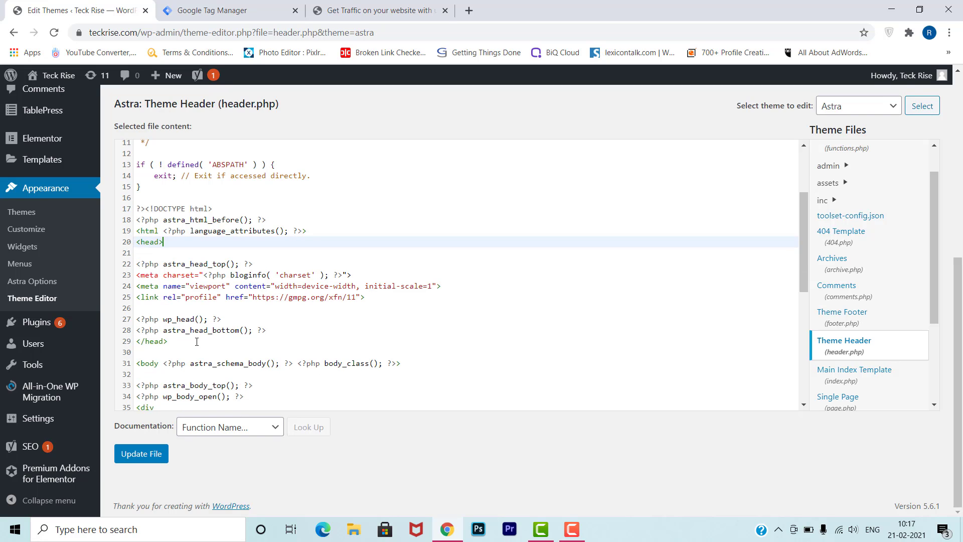
pyautogui.press('Down')
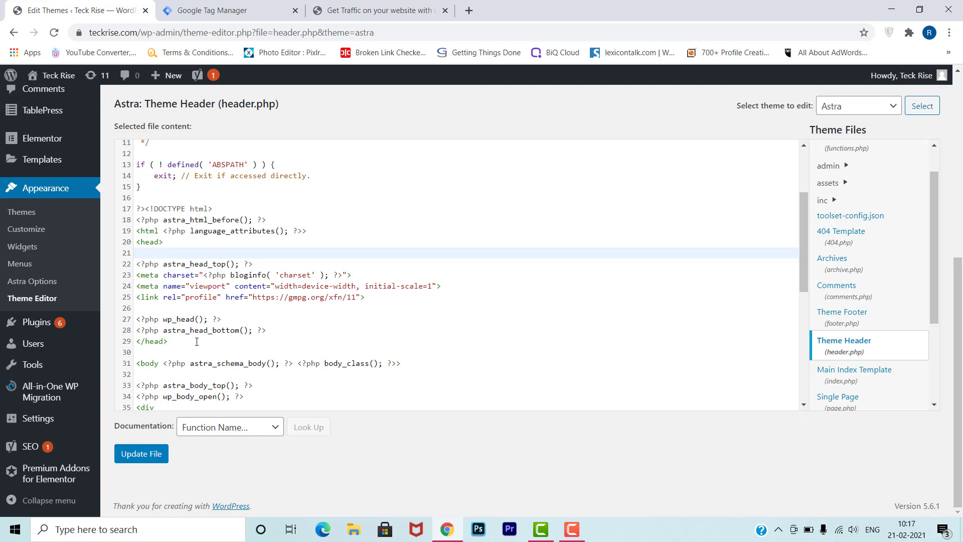
pyautogui.hotkey('ctrl', 'v')
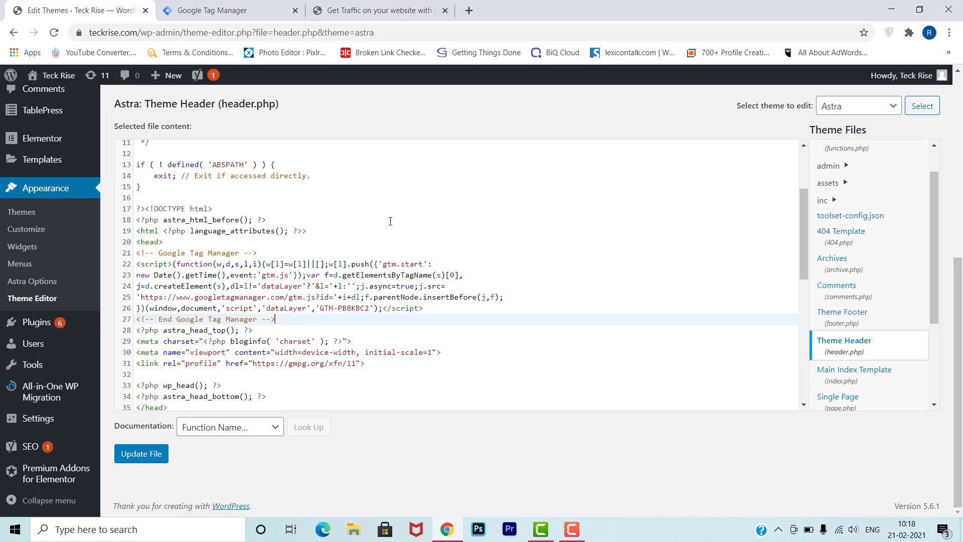
# Step: Return to Google Tag Manager and copy the noscript snippet intended for the page's body
pyautogui.hotkey('ctrl', 'Tab')
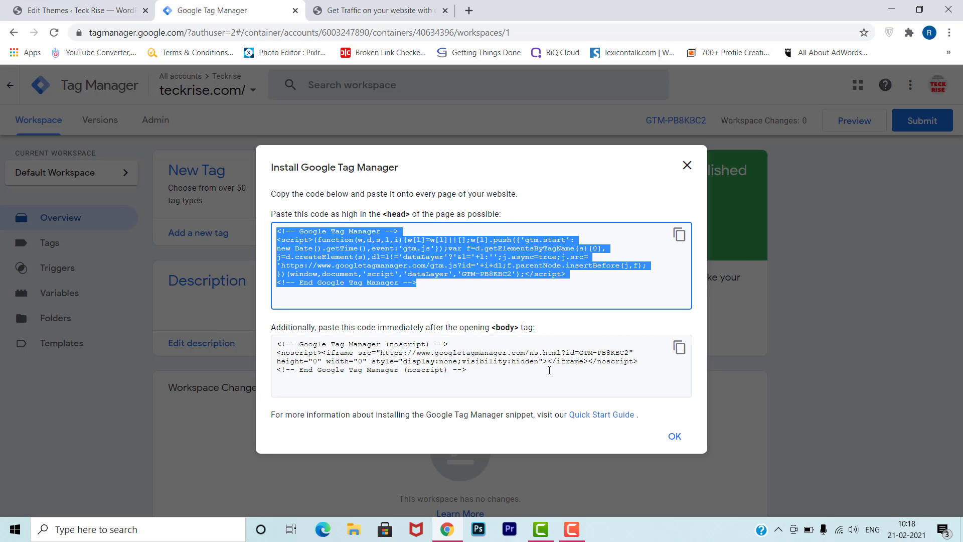
pyautogui.click(549, 370)
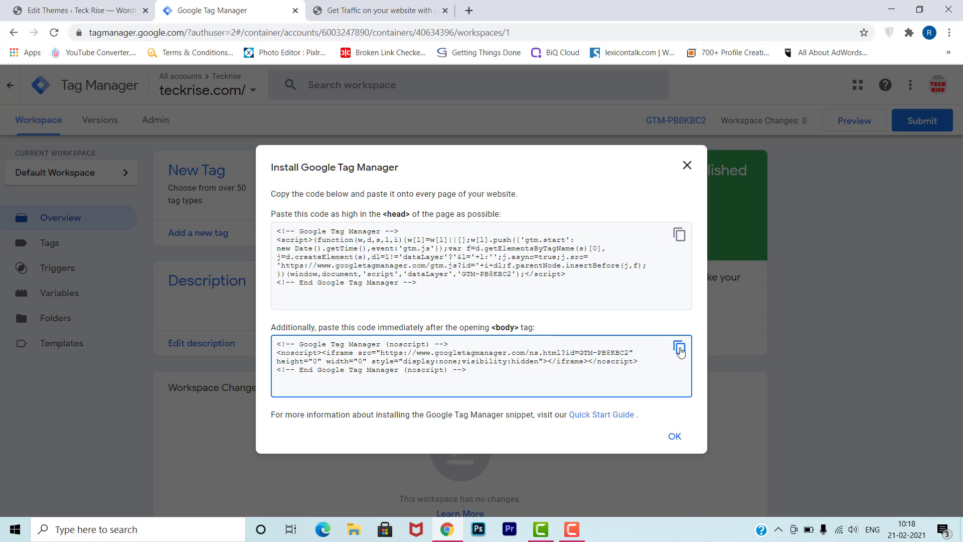
pyautogui.click(678, 347)
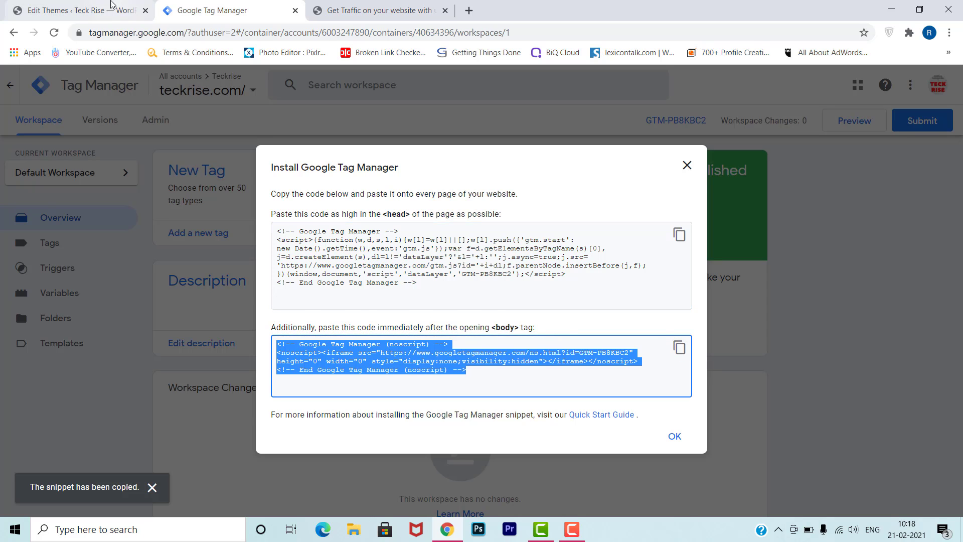
# Step: Paste the noscript snippet on the empty line directly after the opening body tag in the theme's header.php
pyautogui.click(83, 10)
pyautogui.press('Down')
pyautogui.press('Down')
pyautogui.press('Down')
pyautogui.press('Down')
pyautogui.press('Down')
pyautogui.press('Down')
pyautogui.press('Down')
pyautogui.press('Down')
pyautogui.press('Down')
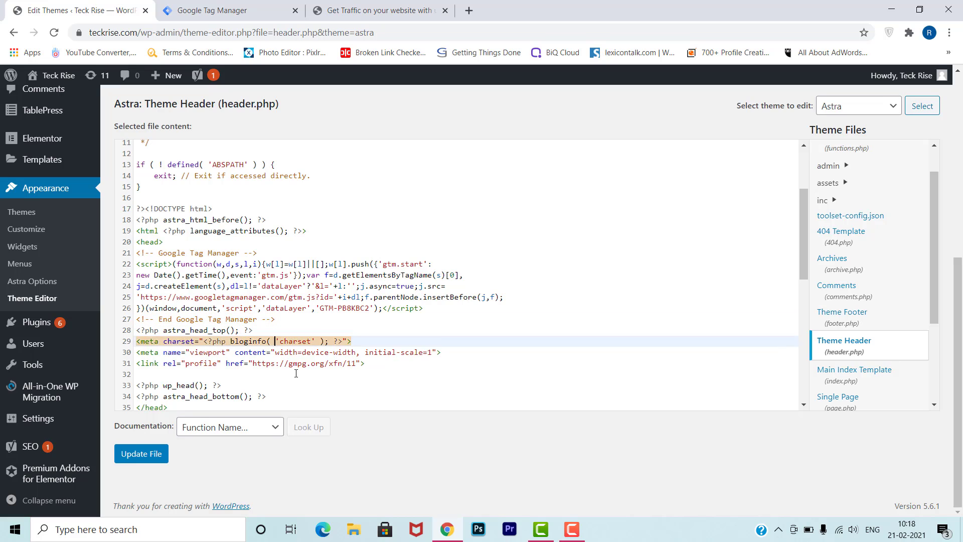
pyautogui.press('Down')
pyautogui.press('Down')
pyautogui.press('Down')
pyautogui.press('Down')
pyautogui.press('Down')
pyautogui.press('Down')
pyautogui.press('Down')
pyautogui.press('Down')
pyautogui.press('Down')
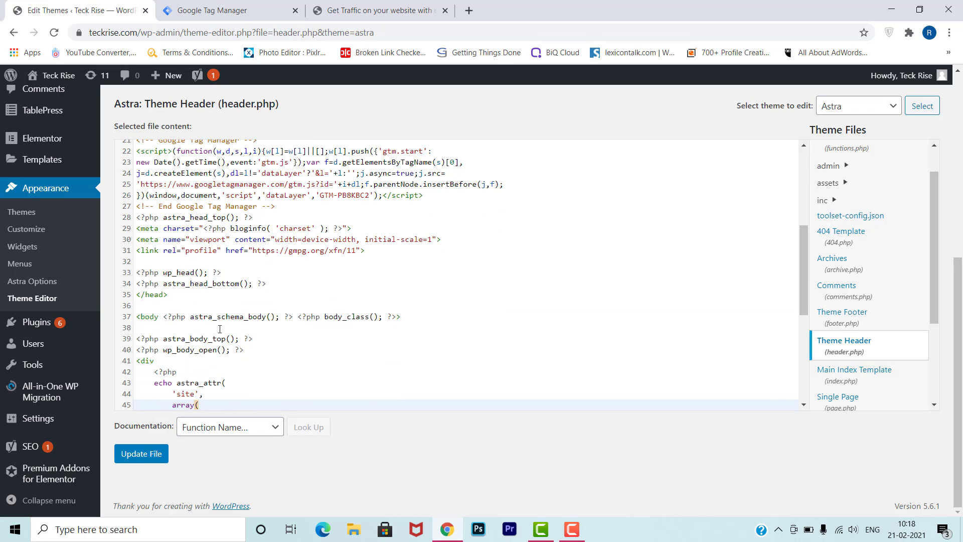
pyautogui.click(144, 327)
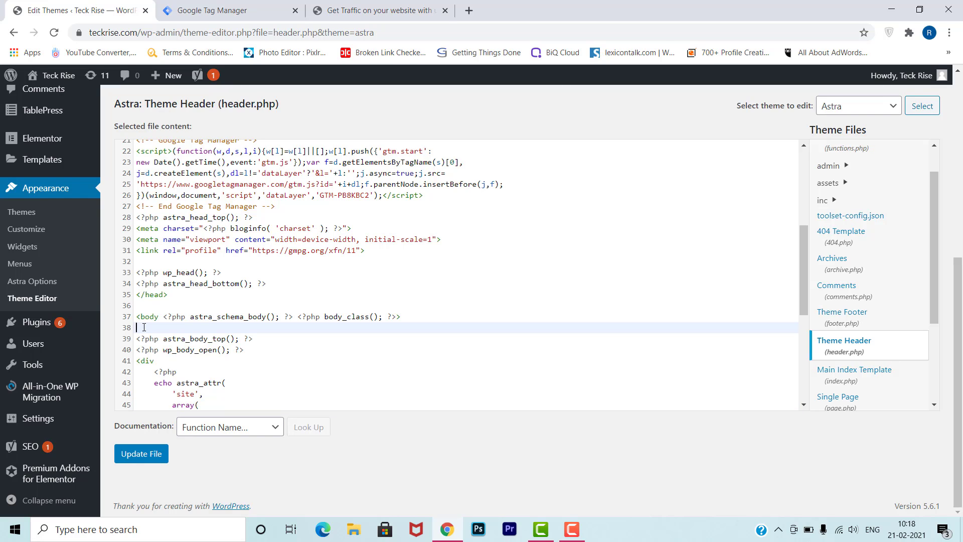
pyautogui.hotkey('ctrl', 'v')
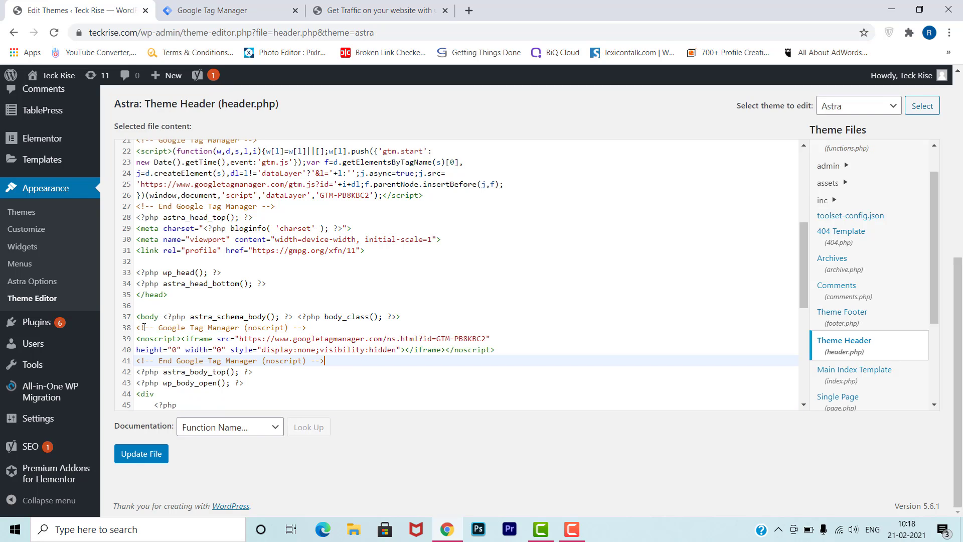
# Step: Save the edited header.php file of the Astra theme
pyautogui.click(141, 455)
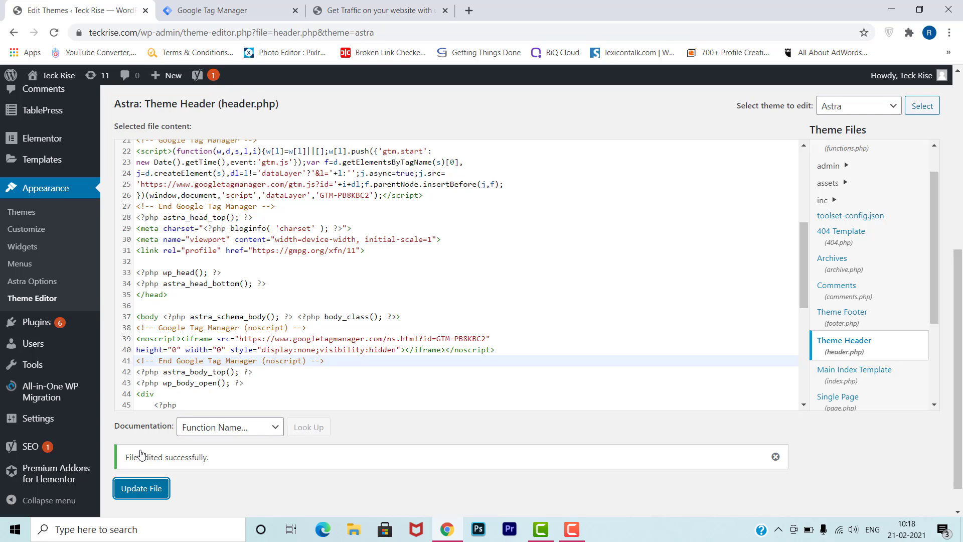
# Step: Switch to Google Analytics, start a new account named "teck rise" from the admin area, and continue to its property setup
pyautogui.hotkey('ctrl', 'Tab')
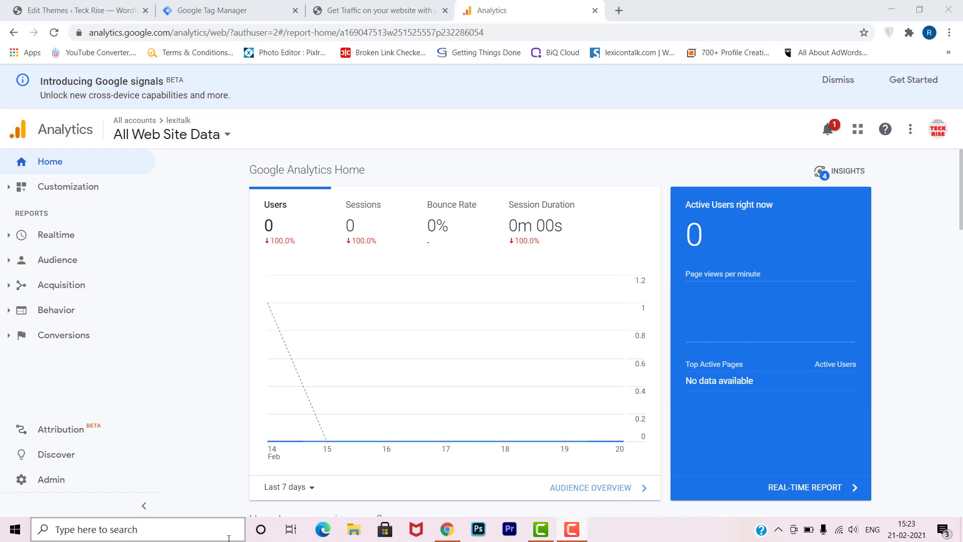
pyautogui.click(41, 482)
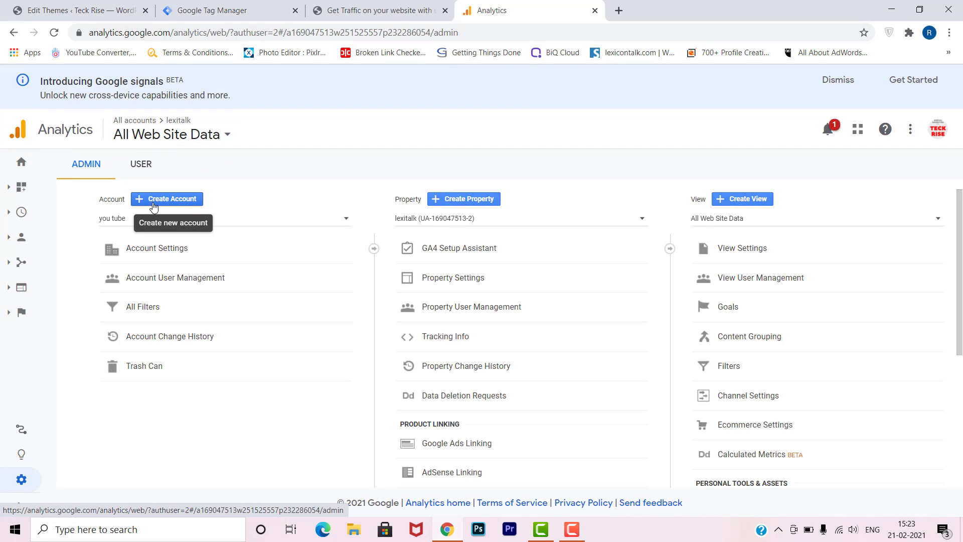
pyautogui.click(153, 200)
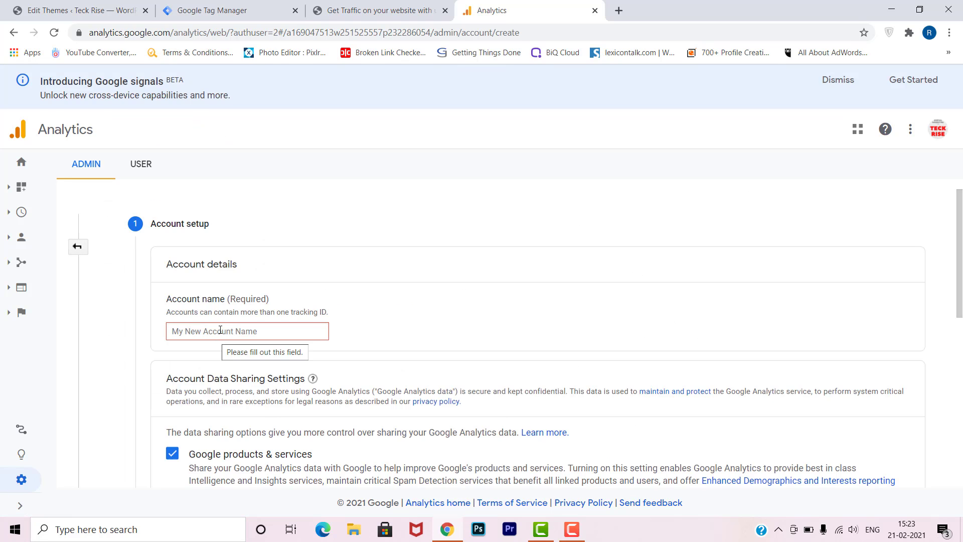
pyautogui.click(220, 329)
pyautogui.write('tec')
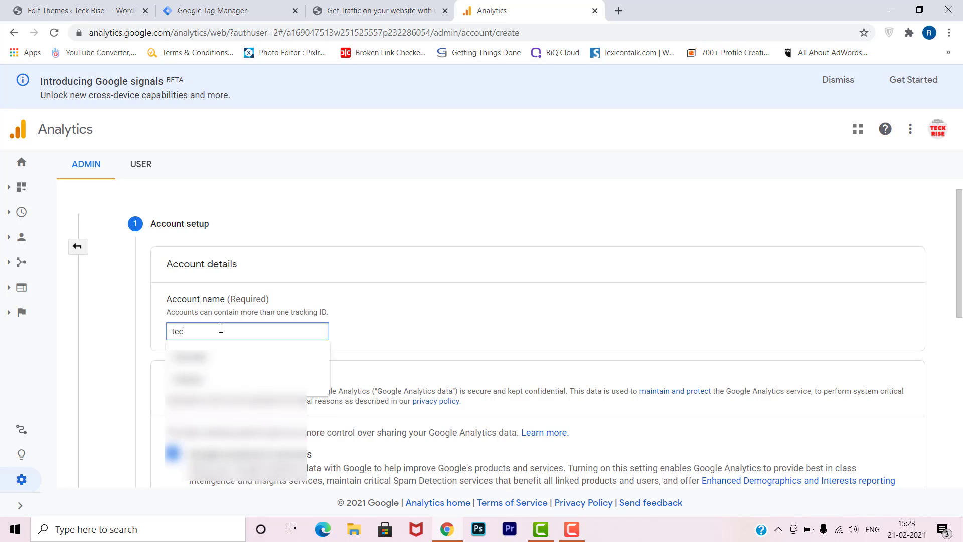
pyautogui.write('k rise')
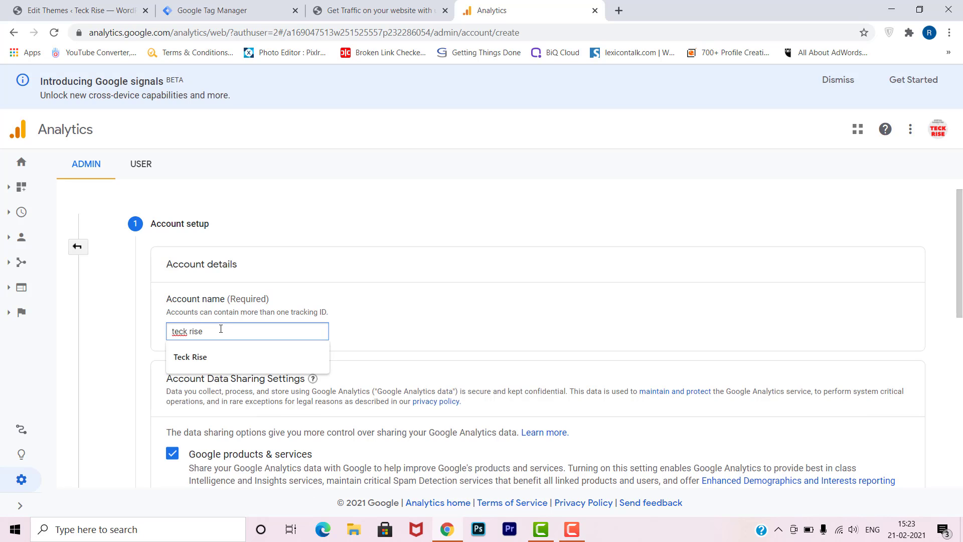
pyautogui.click(370, 219)
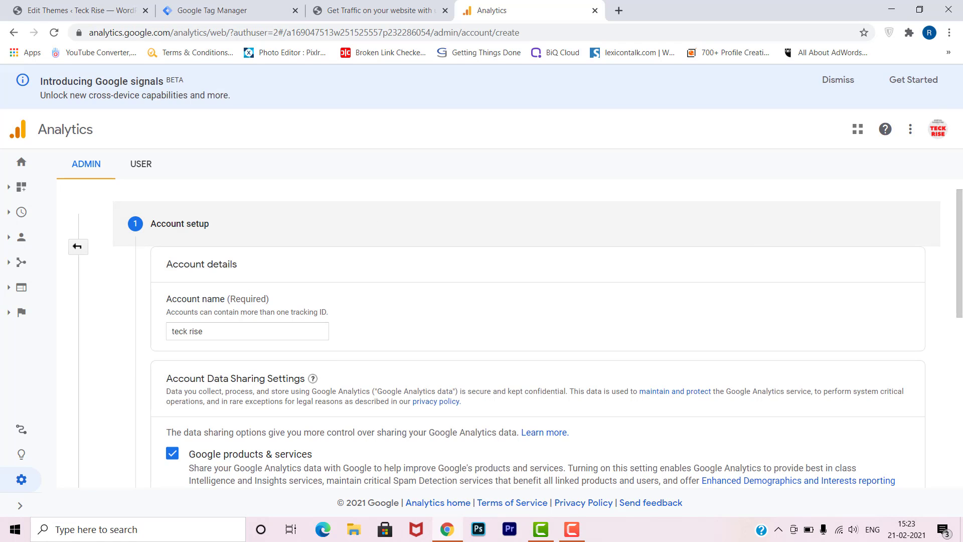
pyautogui.moveTo(959, 254); pyautogui.dragTo(959, 388)
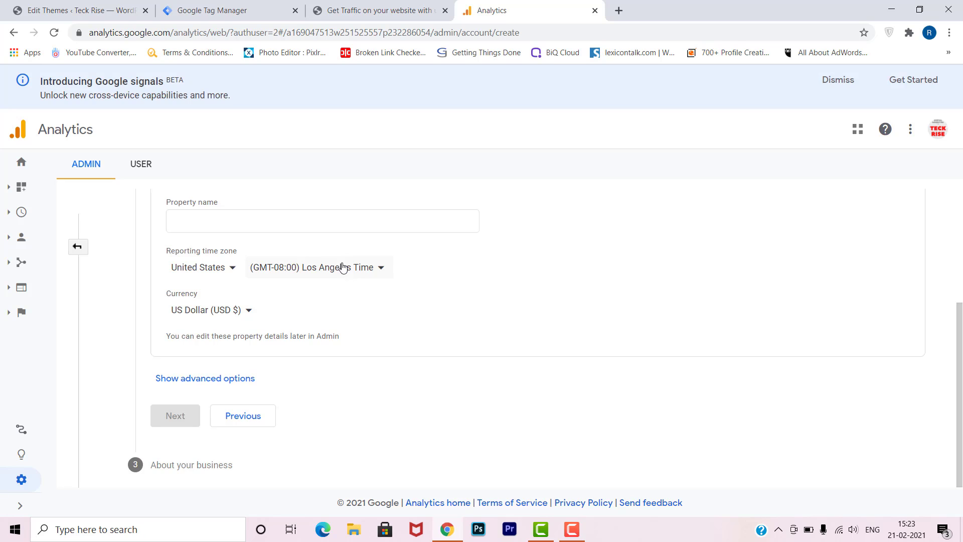
# Step: Name the new Analytics property "teck rise"
pyautogui.click(319, 218)
pyautogui.write('tec')
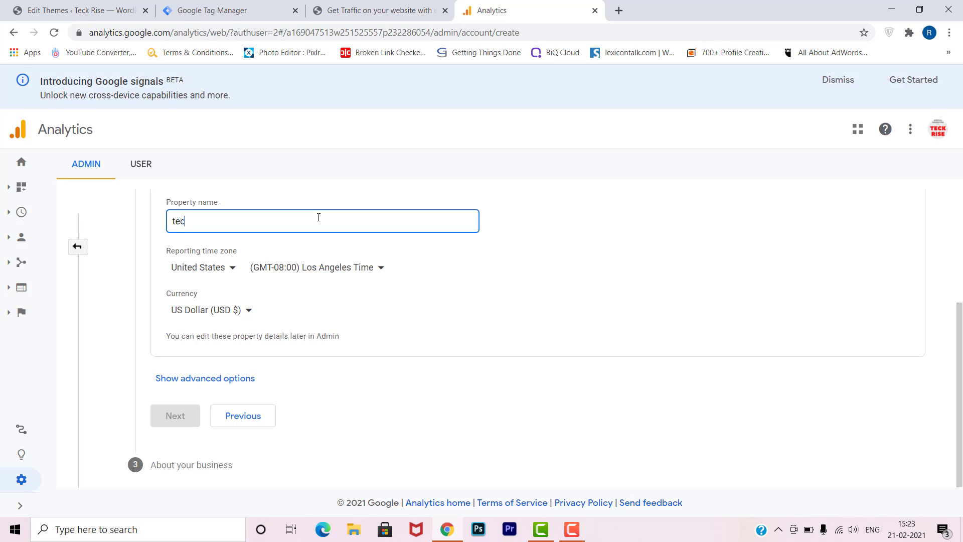
pyautogui.write('k rise')
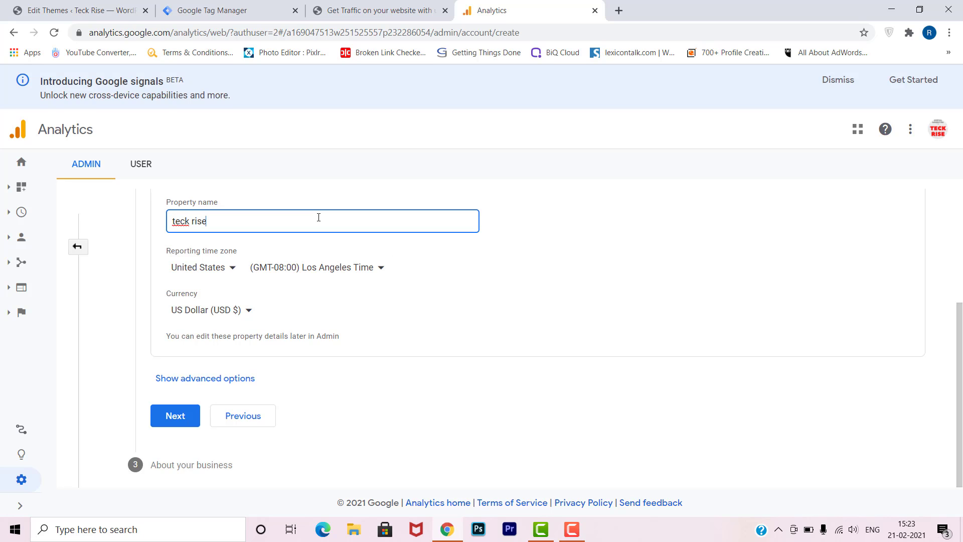
# Step: Set the property's reporting time zone country to India
pyautogui.click(215, 268)
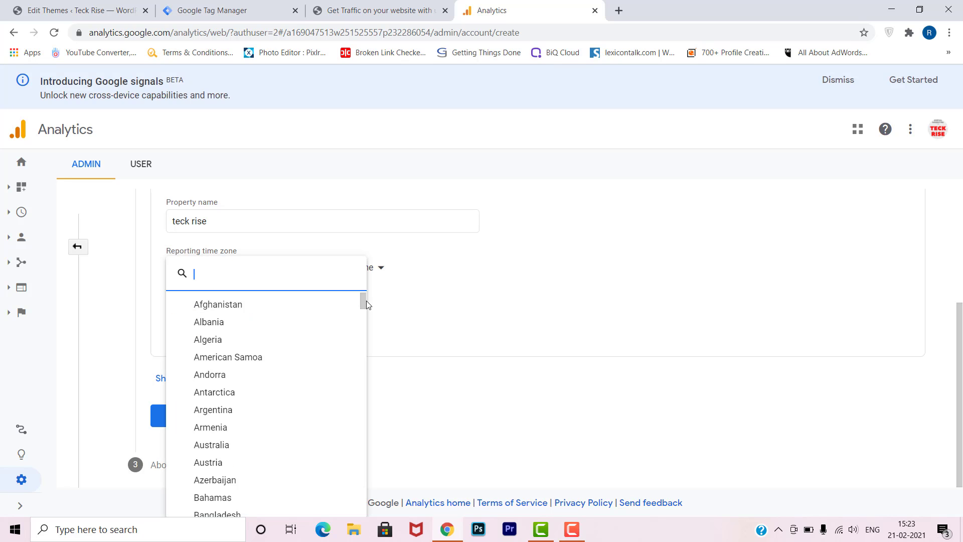
pyautogui.press('Down')
pyautogui.press('Down')
pyautogui.press('Down')
pyautogui.press('Down')
pyautogui.press('Down')
pyautogui.press('Down')
pyautogui.press('Down')
pyautogui.press('Down')
pyautogui.press('Down')
pyautogui.press('Down')
pyautogui.press('Down')
pyautogui.press('Down')
pyautogui.press('Down')
pyautogui.press('Down')
pyautogui.press('Down')
pyautogui.press('Down')
pyautogui.press('Down')
pyautogui.press('Down')
pyautogui.press('Down')
pyautogui.press('Down')
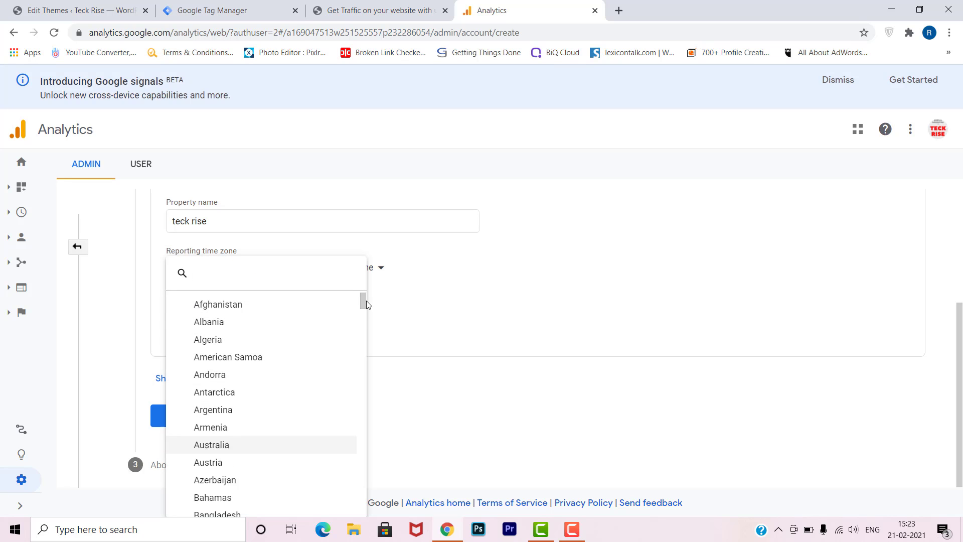
pyautogui.press('Down')
pyautogui.press('Down')
pyautogui.press('Down')
pyautogui.press('Down')
pyautogui.press('Down')
pyautogui.press('Down')
pyautogui.press('Down')
pyautogui.press('Down')
pyautogui.press('Down')
pyautogui.press('Down')
pyautogui.press('Down')
pyautogui.press('Down')
pyautogui.press('Down')
pyautogui.press('Down')
pyautogui.press('Down')
pyautogui.press('Down')
pyautogui.press('Down')
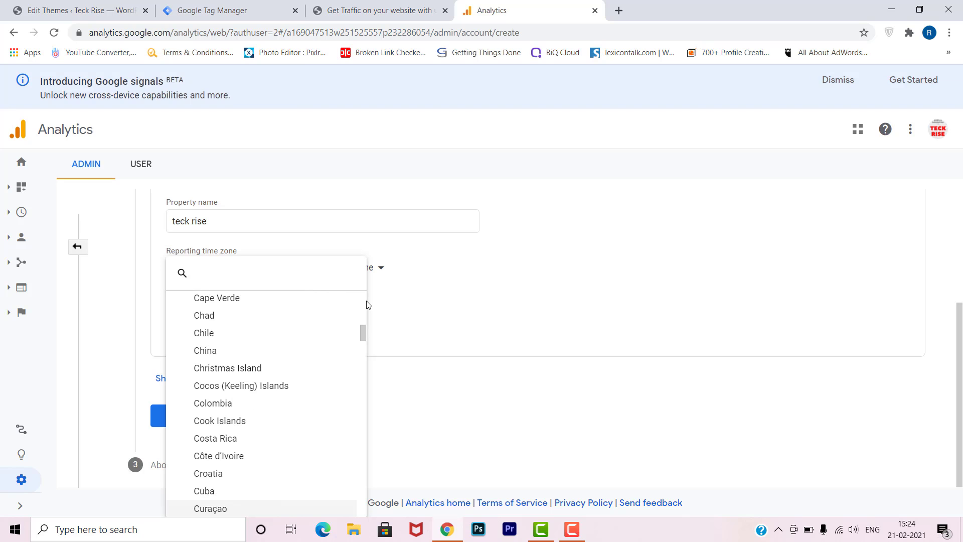
pyautogui.press('Down')
pyautogui.press('Down')
pyautogui.press('Down')
pyautogui.press('Down')
pyautogui.press('Down')
pyautogui.press('Down')
pyautogui.press('Down')
pyautogui.press('Down')
pyautogui.press('Down')
pyautogui.press('Down')
pyautogui.press('Down')
pyautogui.press('Down')
pyautogui.press('Down')
pyautogui.press('Down')
pyautogui.press('Down')
pyautogui.press('Down')
pyautogui.press('Down')
pyautogui.press('Down')
pyautogui.press('Down')
pyautogui.press('Down')
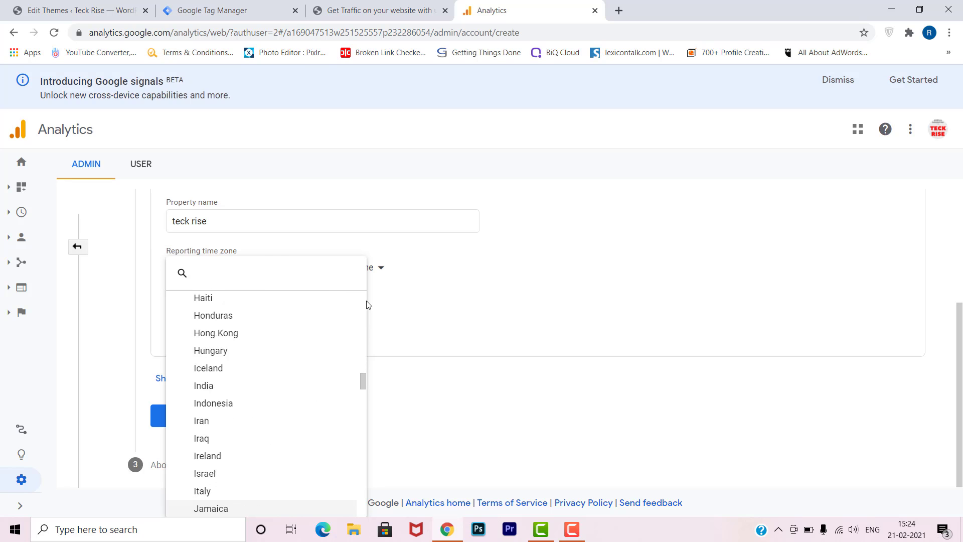
pyautogui.press('Up')
pyautogui.press('Up')
pyautogui.press('Up')
pyautogui.press('Up')
pyautogui.press('Up')
pyautogui.press('Up')
pyautogui.press('Up')
pyautogui.press('Up')
pyautogui.press('Up')
pyautogui.press('Up')
pyautogui.press('Up')
pyautogui.press('Up')
pyautogui.press('Up')
pyautogui.press('Up')
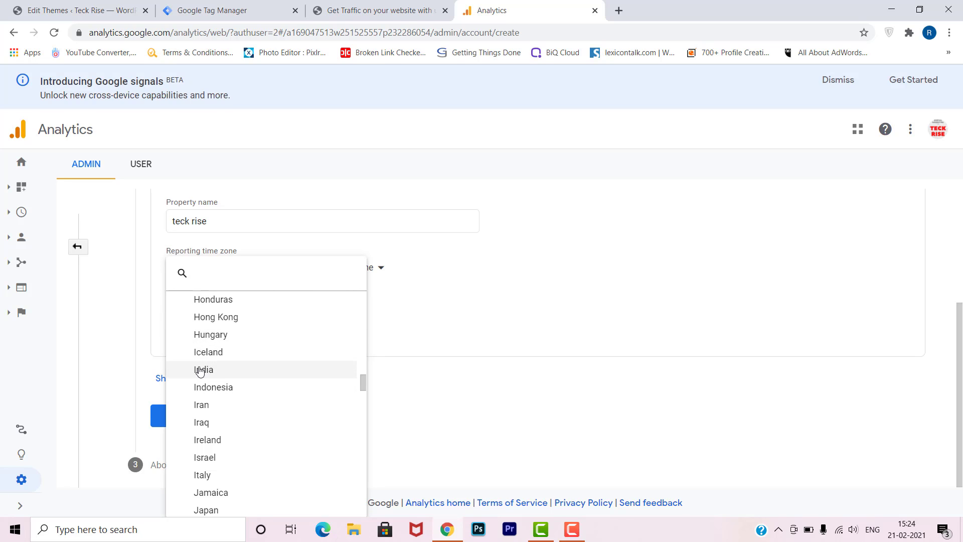
pyautogui.click(200, 369)
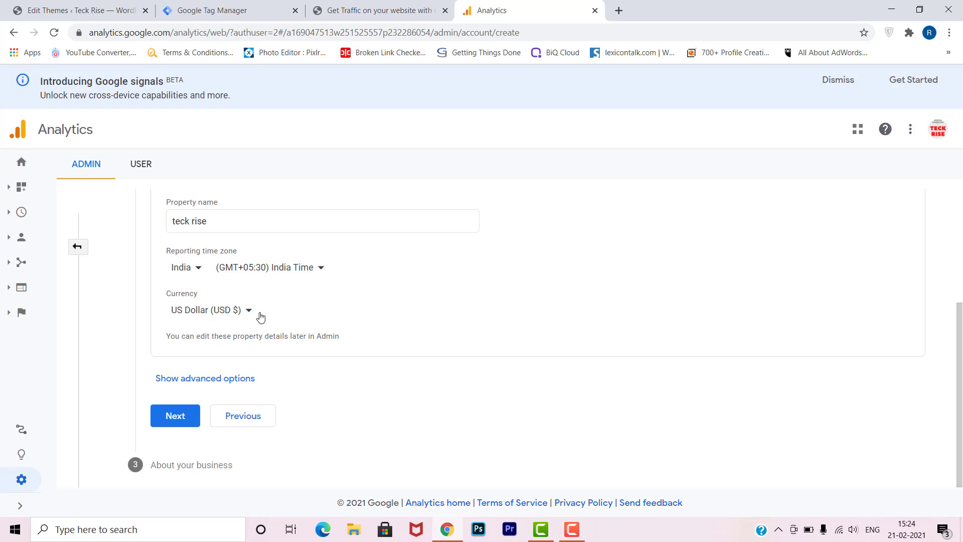
# Step: Set the property's currency to Indian Rupee (INR ₹)
pyautogui.click(232, 313)
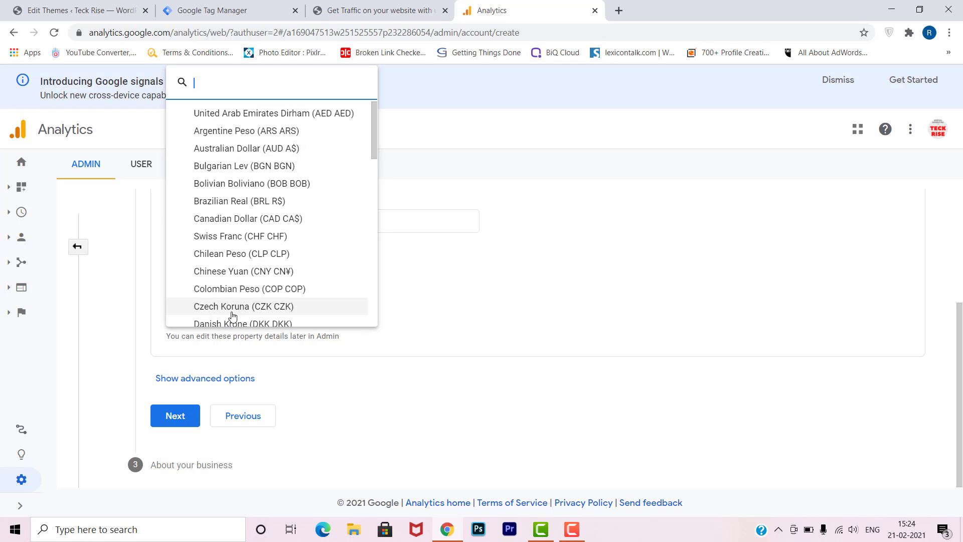
pyautogui.moveTo(377, 135); pyautogui.dragTo(380, 203)
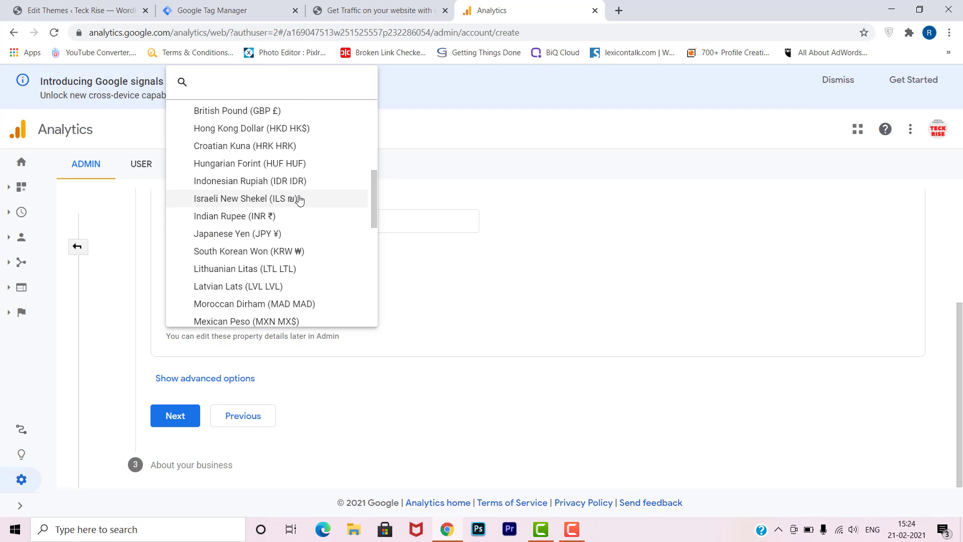
pyautogui.click(253, 217)
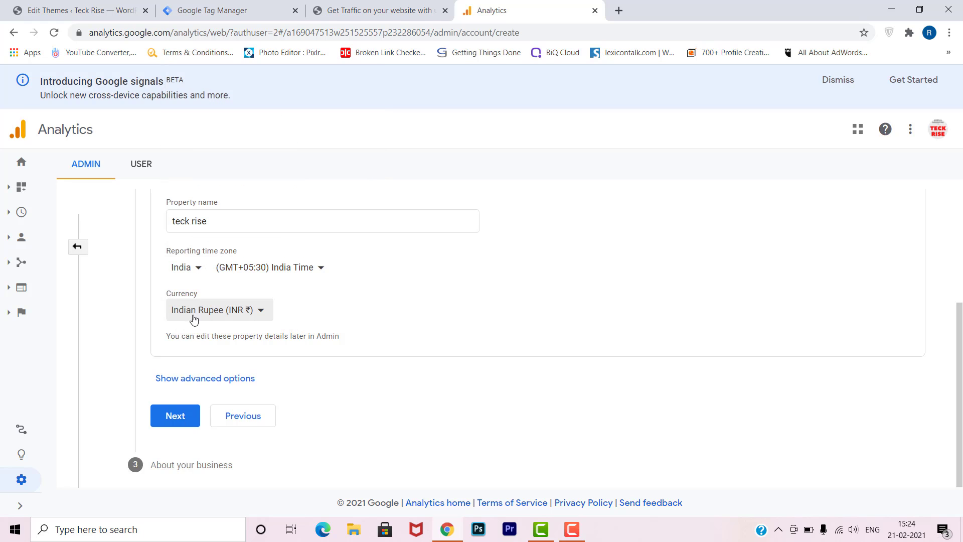
# Step: Reveal the property's advanced options and enable the creation of a Universal Analytics property
pyautogui.click(193, 381)
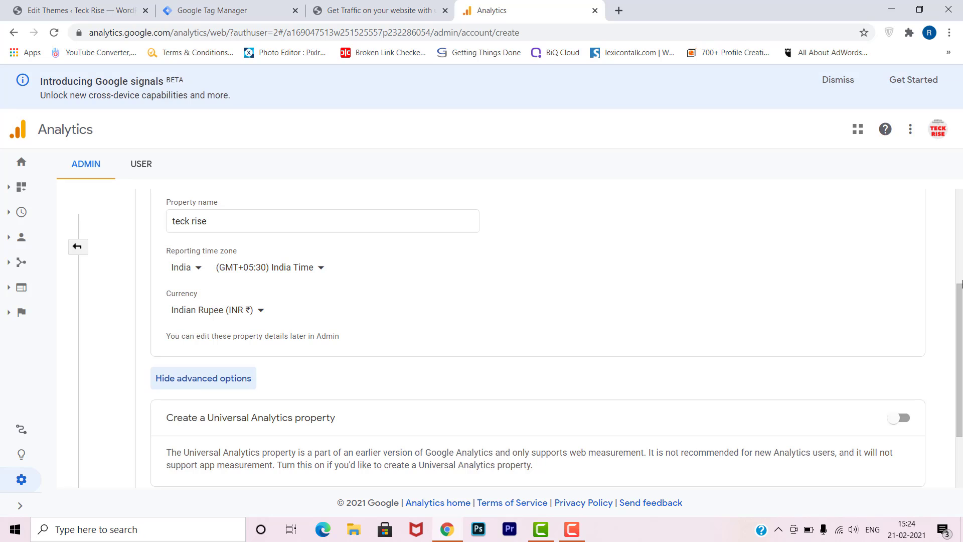
pyautogui.scroll(-2, 960, 299)
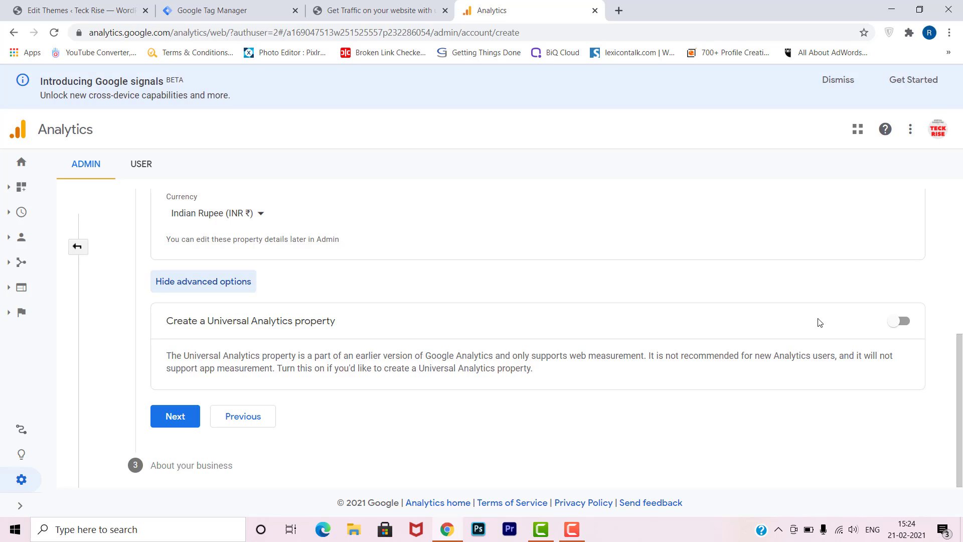
pyautogui.click(906, 322)
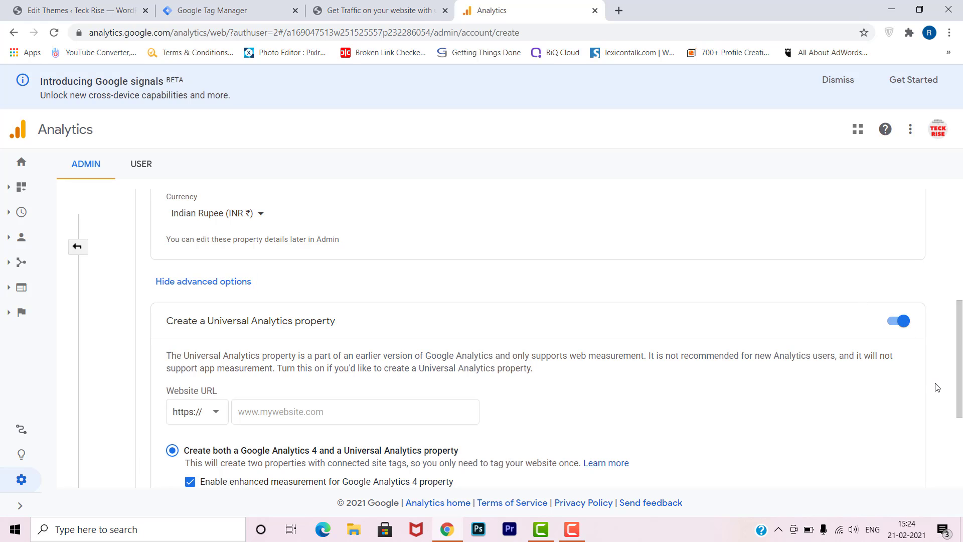
pyautogui.scroll(-1, 958, 369)
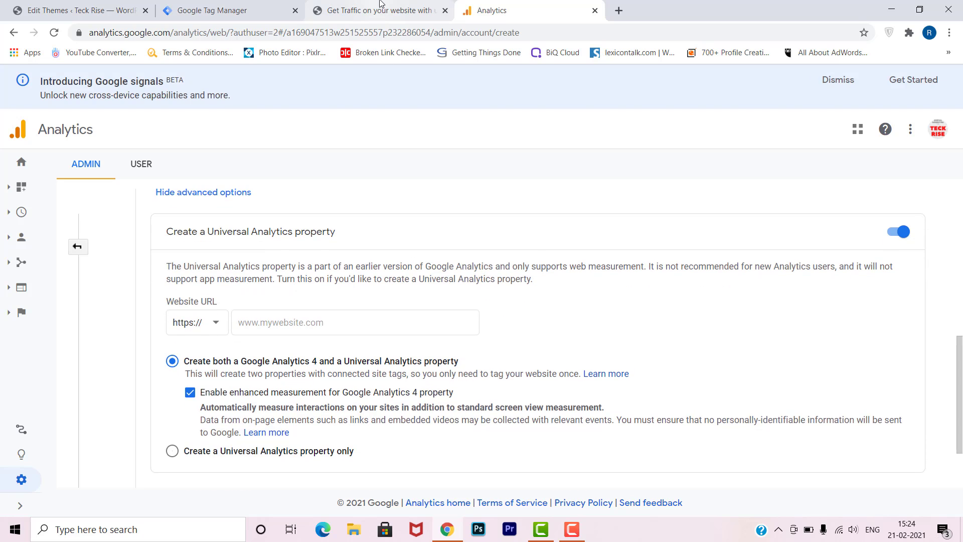
pyautogui.click(380, 9)
pyautogui.click(494, 9)
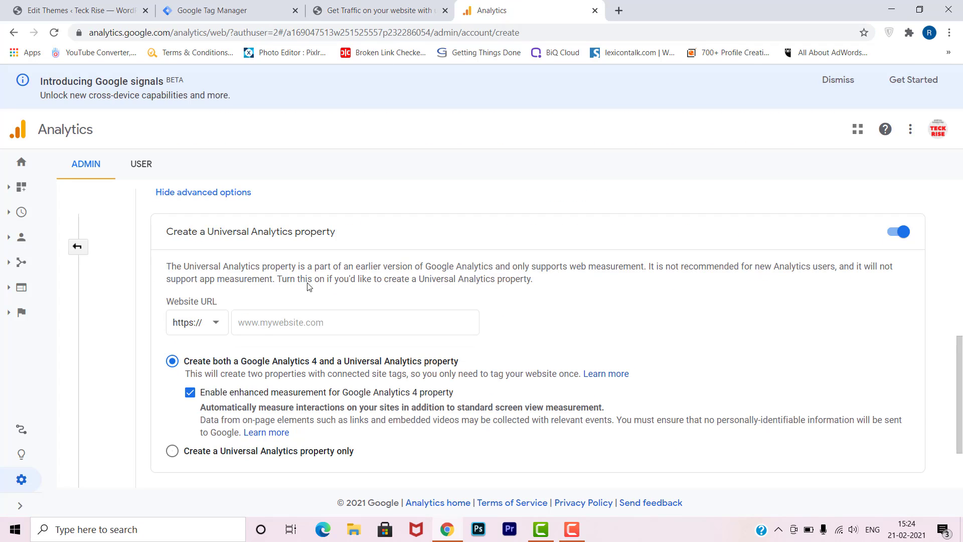
pyautogui.click(261, 320)
pyautogui.write('https://teckrise.com/')
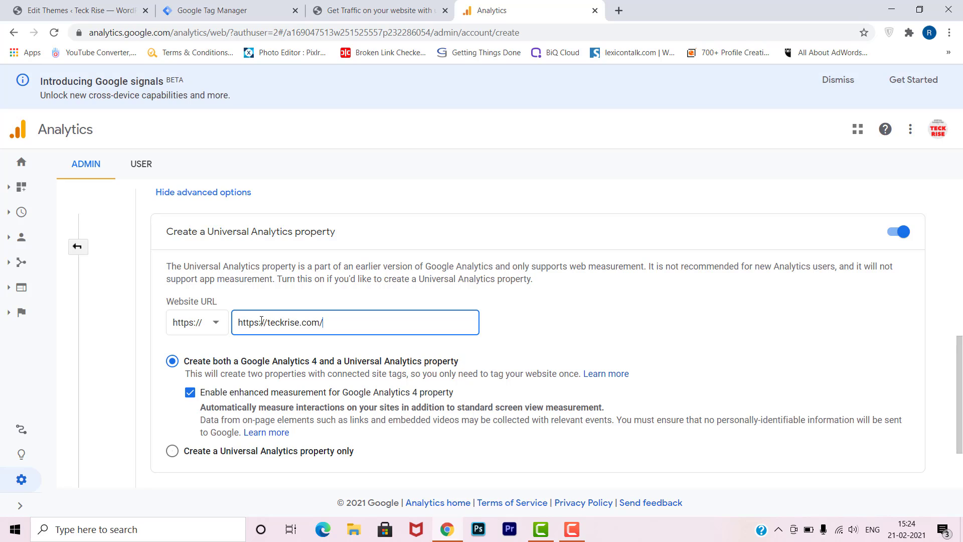
pyautogui.hotkey('shift', 'Home')
pyautogui.press('BackSpace')
# Step: Choose to create a Universal Analytics property only and continue to the business information
pyautogui.click(172, 452)
pyautogui.scroll(-2, 903, 436)
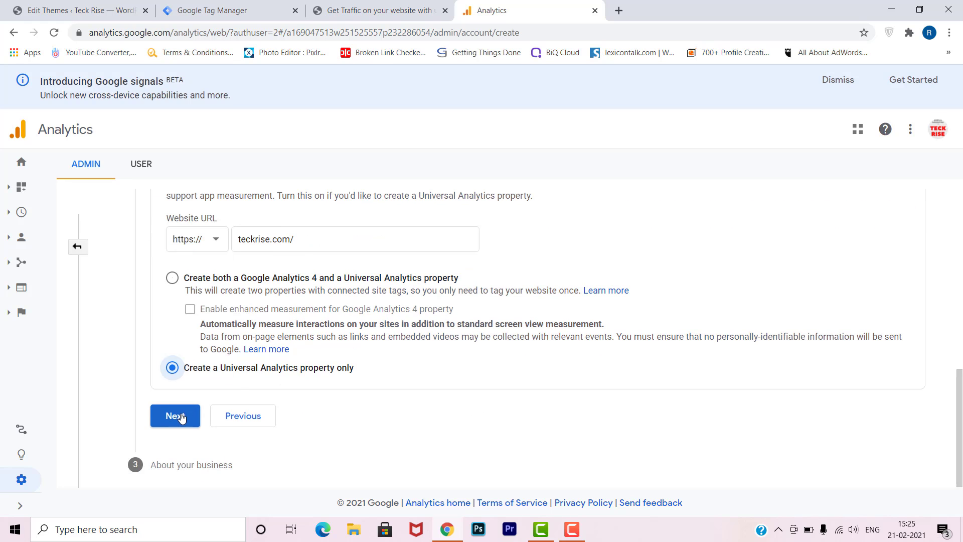
pyautogui.click(180, 416)
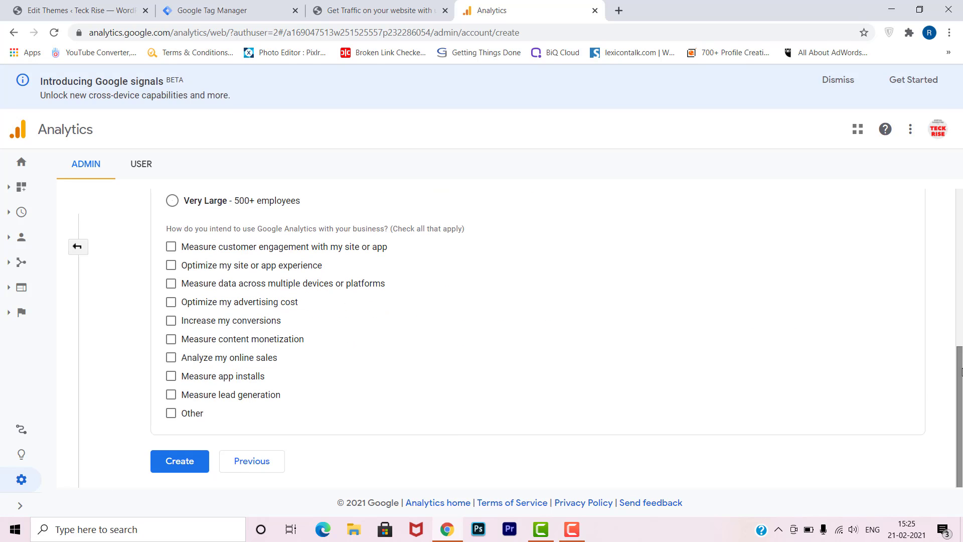
# Step: Set the industry category to Other and the business size to Small (1 to 10 employees)
pyautogui.moveTo(961, 371); pyautogui.dragTo(960, 290)
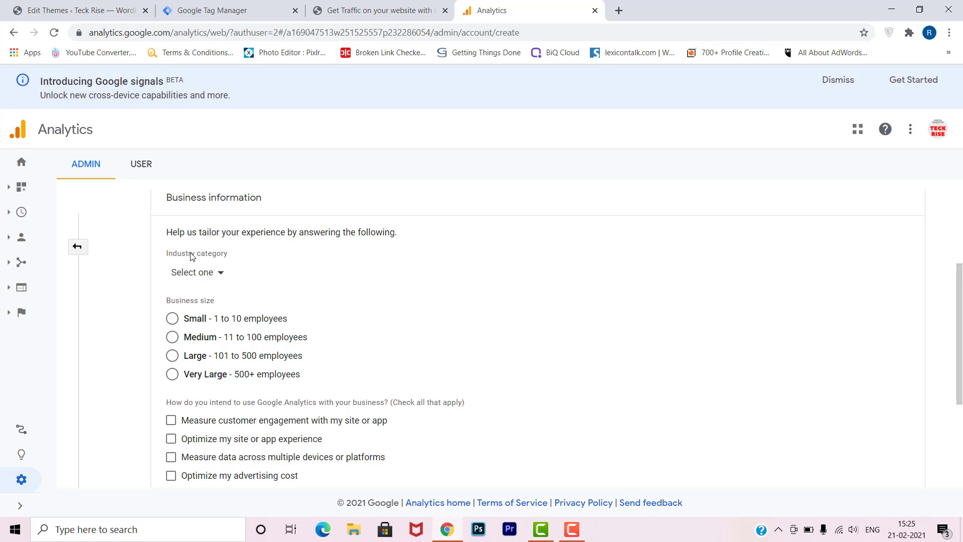
pyautogui.click(189, 273)
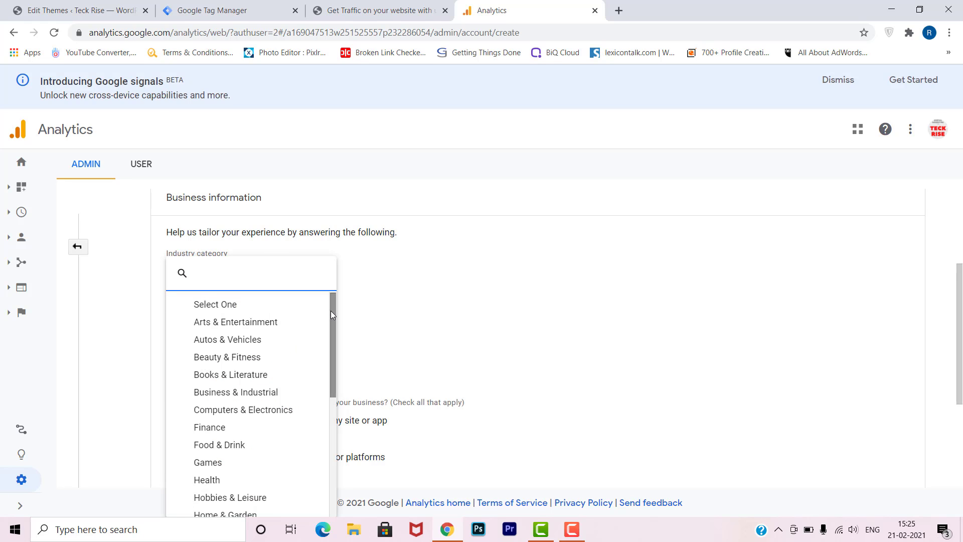
pyautogui.moveTo(332, 322); pyautogui.dragTo(348, 463)
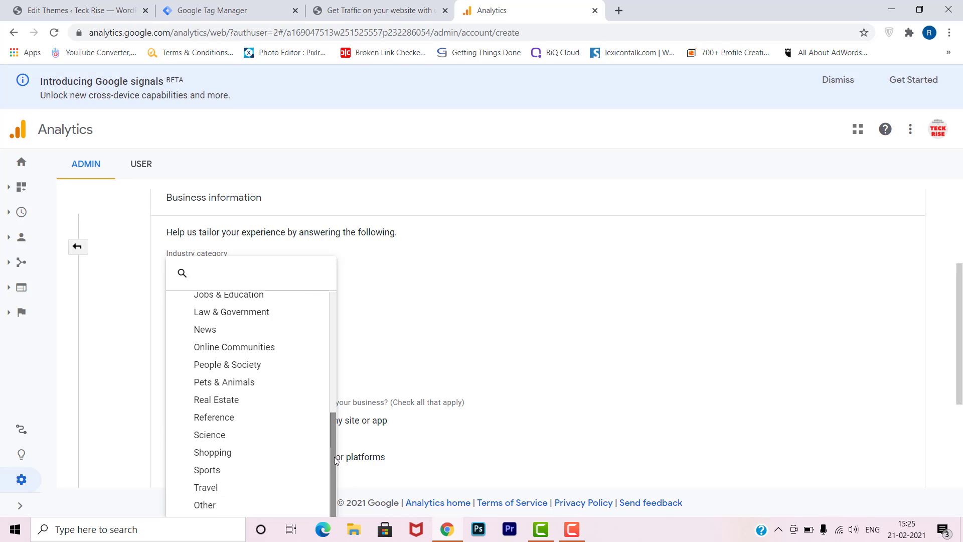
pyautogui.moveTo(334, 455)
pyautogui.mouseDown()
pyautogui.moveTo(343, 382)
pyautogui.moveTo(327, 465)
pyautogui.mouseUp()
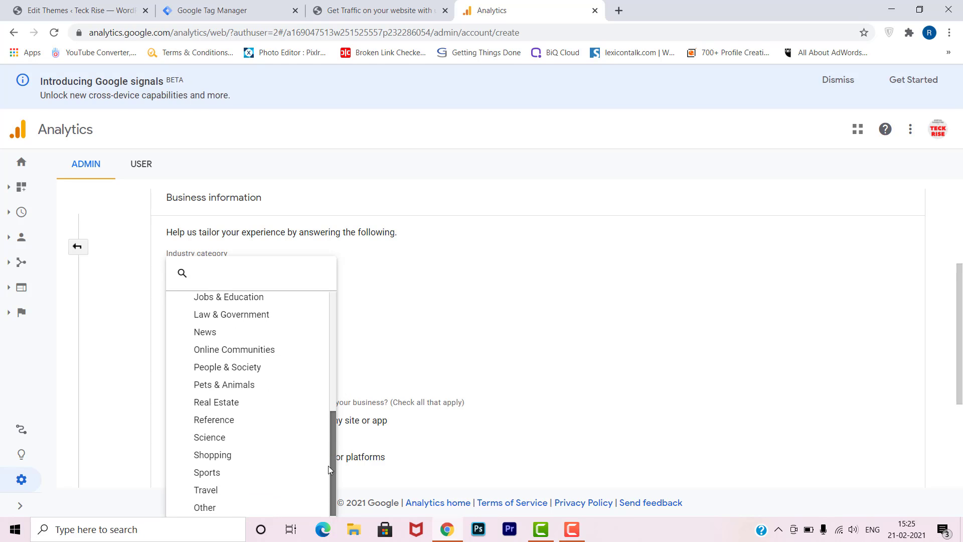
pyautogui.click(200, 505)
pyautogui.click(172, 319)
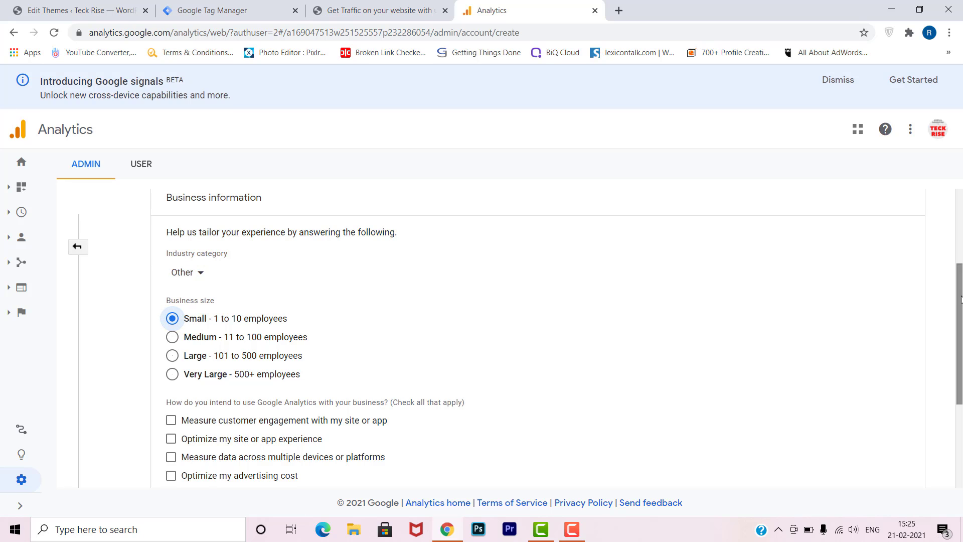
# Step: Submit the new Analytics account for creation and set the Terms of Service country to India
pyautogui.moveTo(959, 298); pyautogui.dragTo(959, 402)
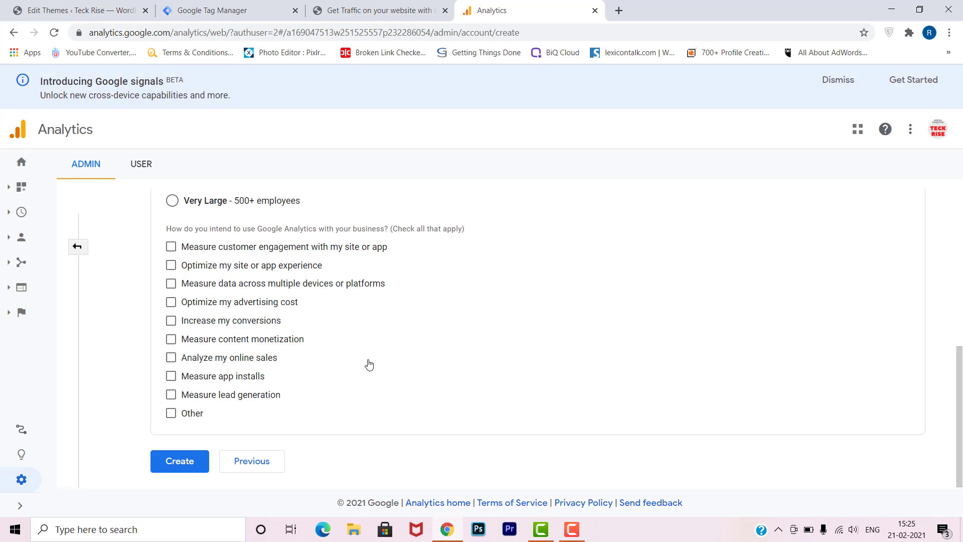
pyautogui.click(181, 462)
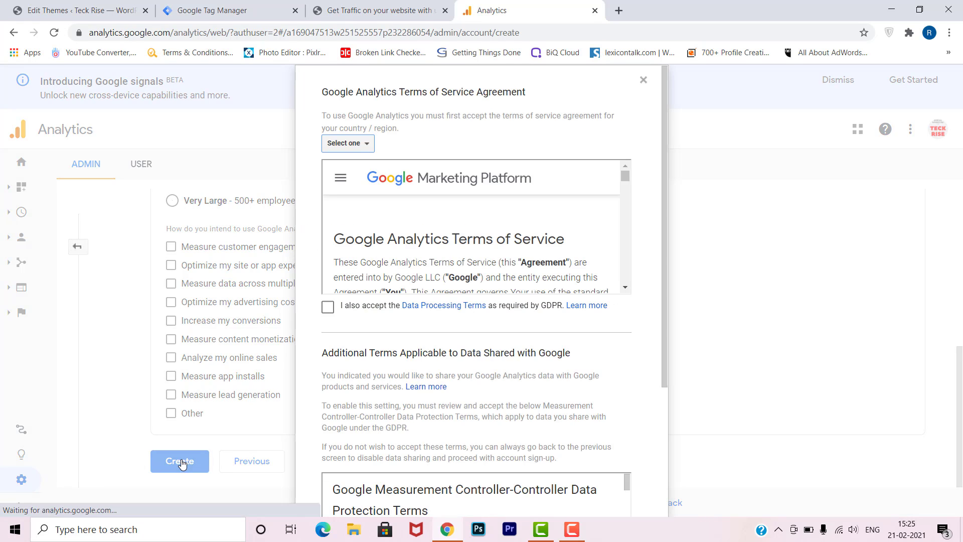
pyautogui.click(364, 144)
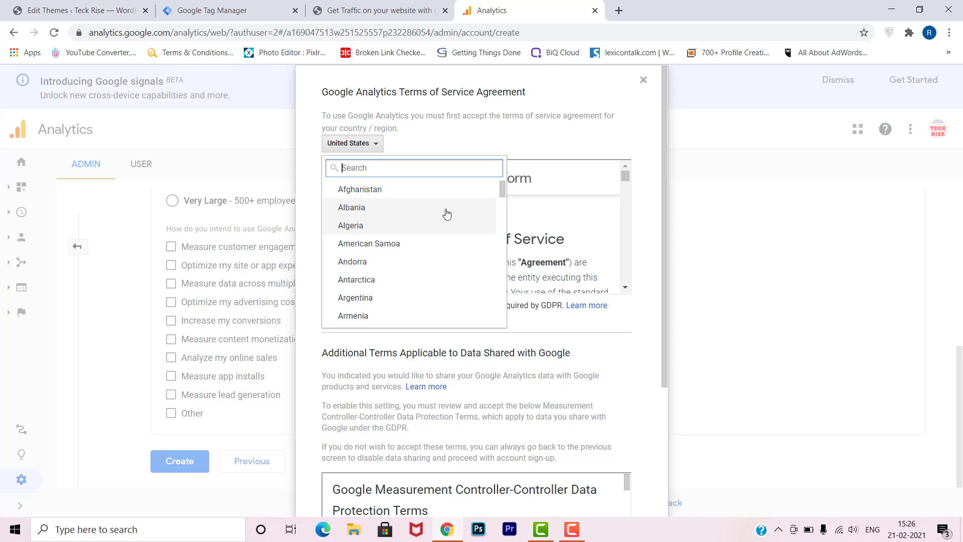
pyautogui.scroll(-6, 446, 214)
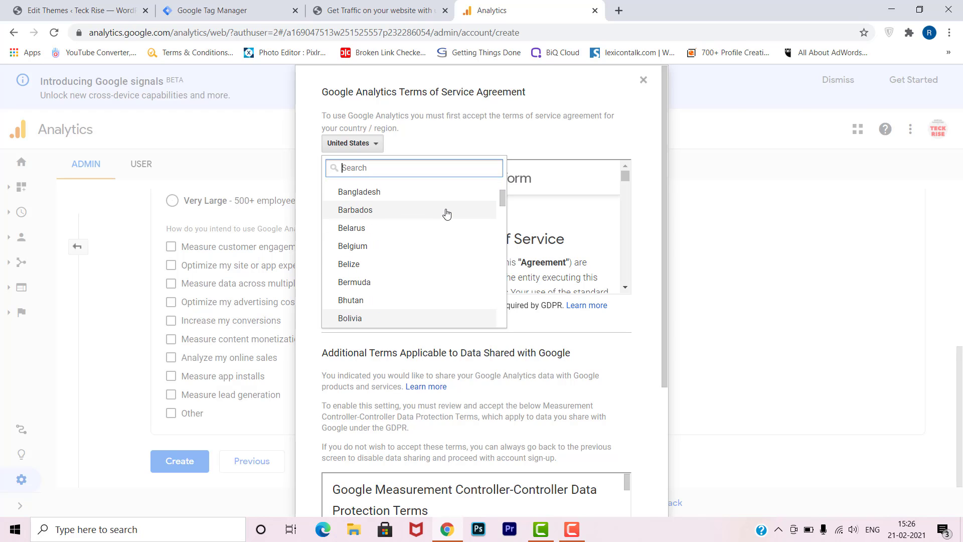
pyautogui.scroll(-4, 446, 214)
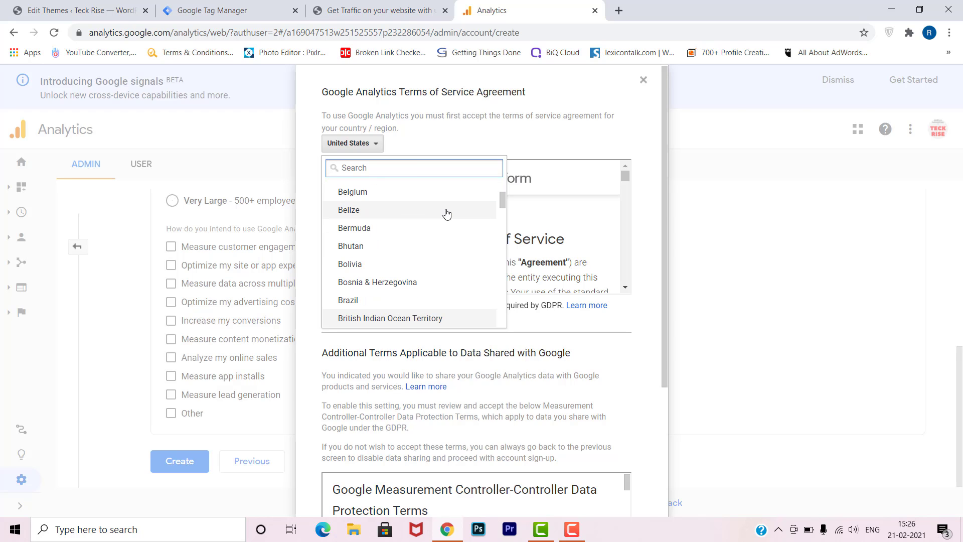
pyautogui.scroll(-1, 446, 214)
pyautogui.scroll(-15, 447, 214)
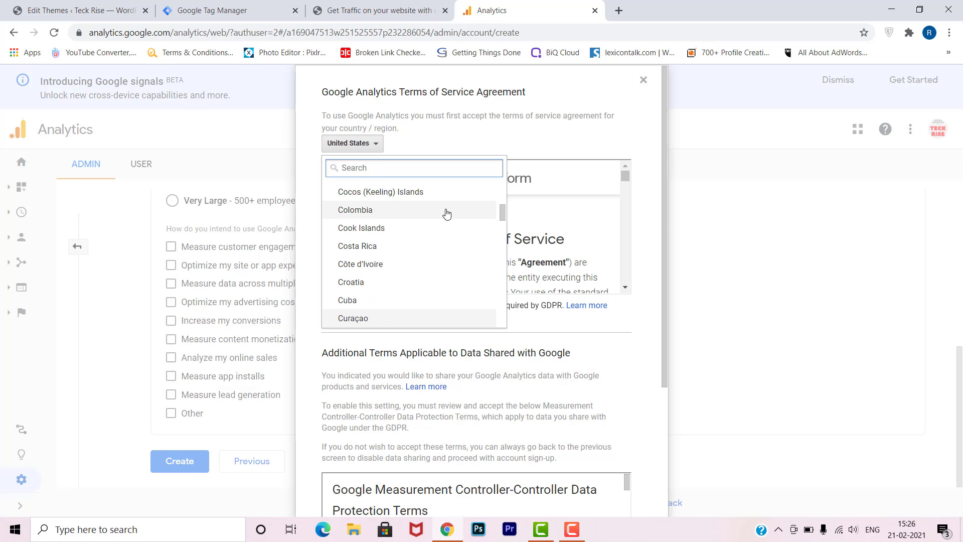
pyautogui.scroll(-3, 447, 214)
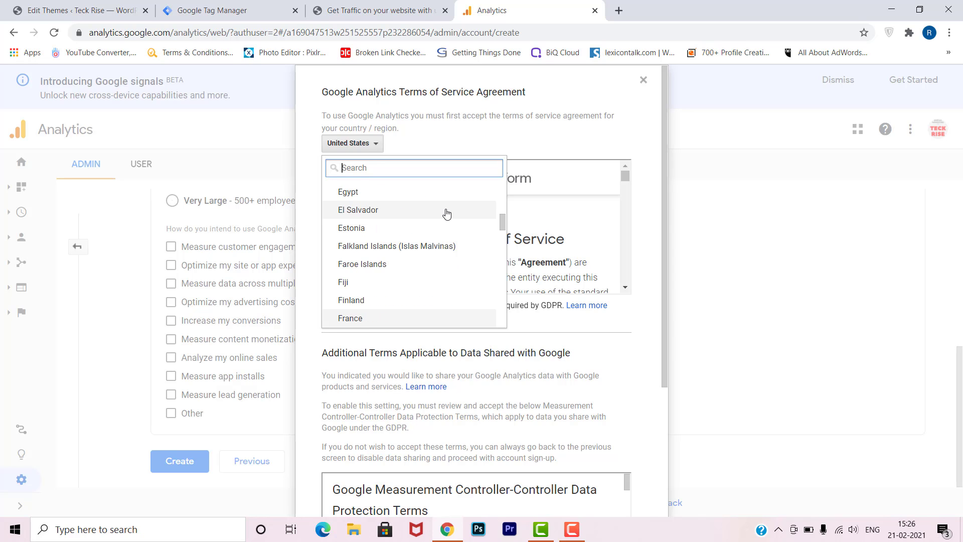
pyautogui.scroll(-8, 446, 214)
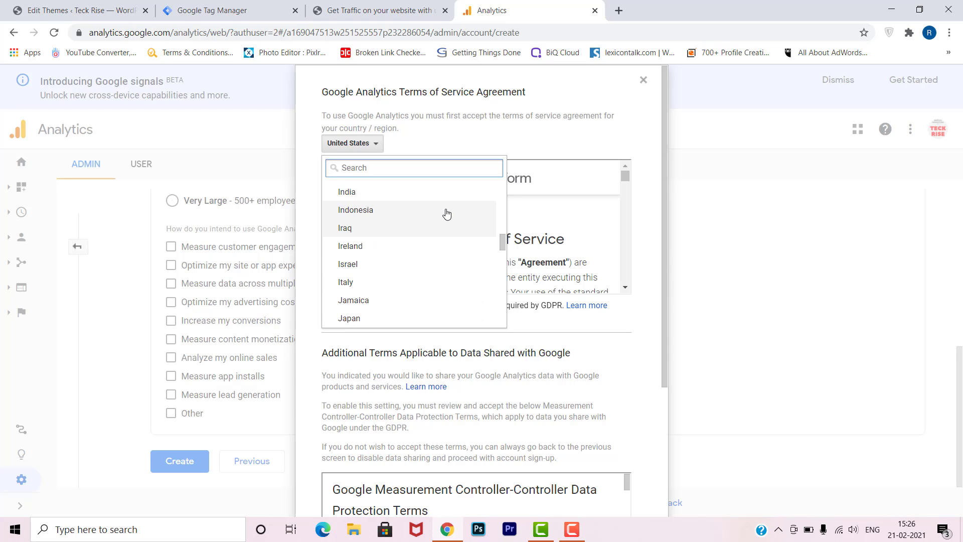
pyautogui.click(445, 198)
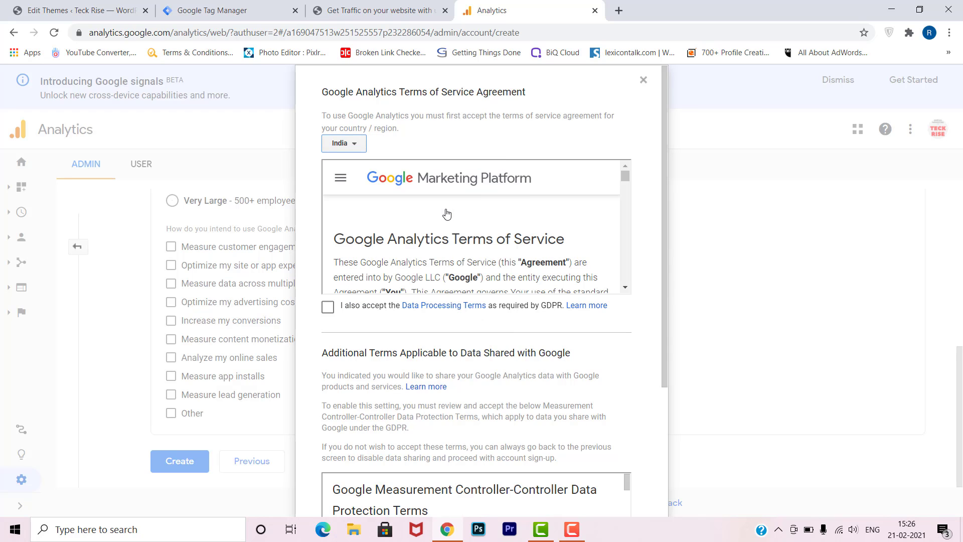
# Step: Accept the GDPR Data Processing Terms and the Measurement Controller-Controller Data Protection Terms, and agree to the Terms of Service
pyautogui.click(327, 308)
pyautogui.scroll(-3, 667, 399)
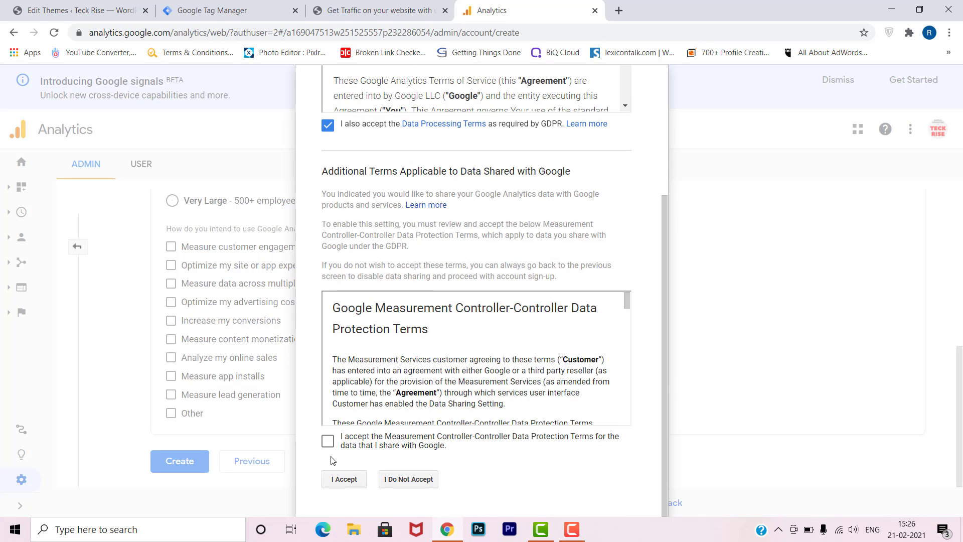
pyautogui.click(327, 441)
pyautogui.click(342, 479)
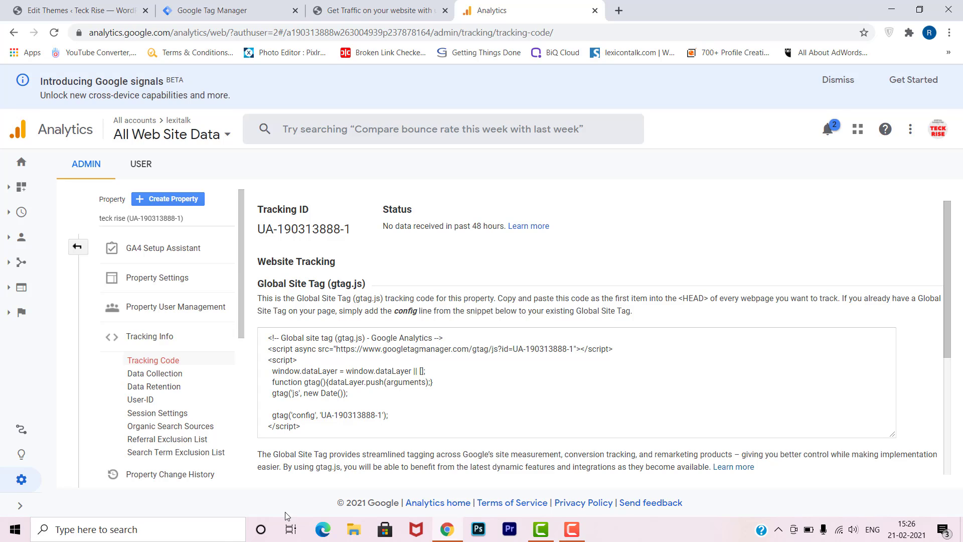
# Step: Copy the complete tracking ID of the new teck rise property, including its UA prefix and suffix
pyautogui.doubleClick(304, 233)
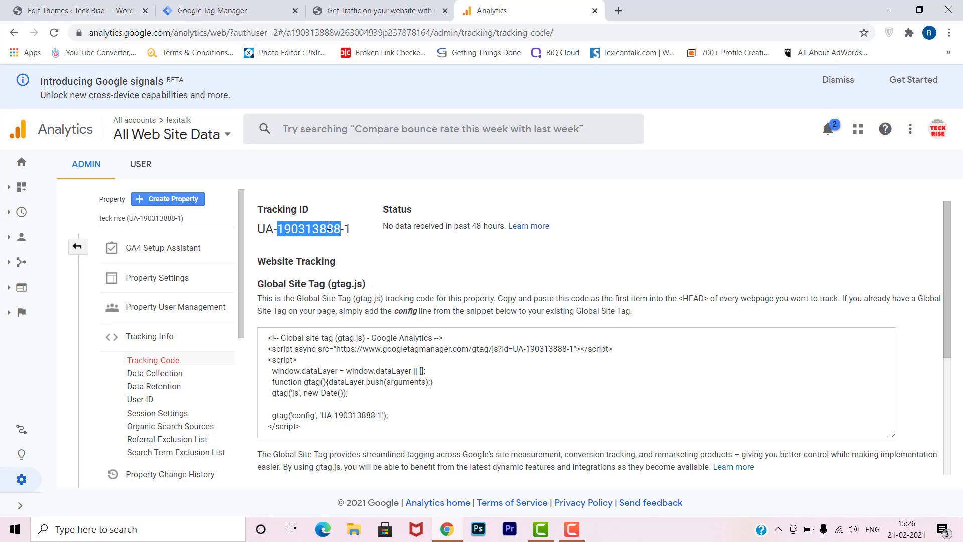
pyautogui.moveTo(358, 230); pyautogui.dragTo(257, 229)
pyautogui.hotkey('ctrl', 'c')
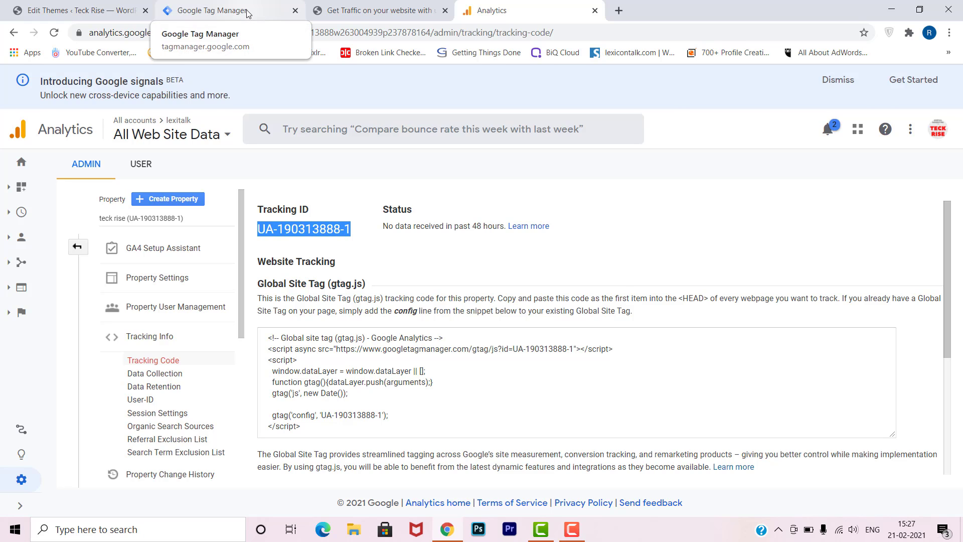
# Step: Switch to Google Tag Manager and create a new tag named "Universal Google an" in the teckrise.com container
pyautogui.click(248, 13)
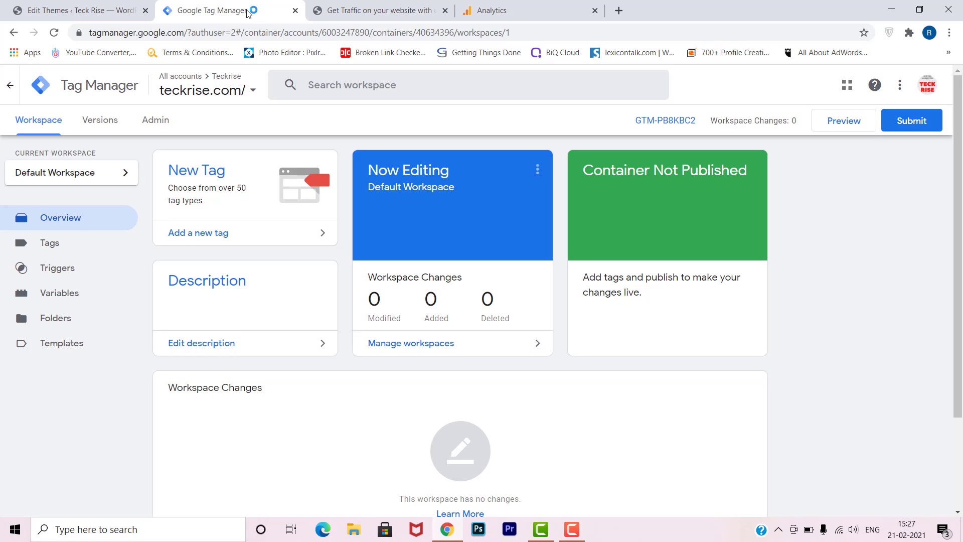
pyautogui.click(75, 246)
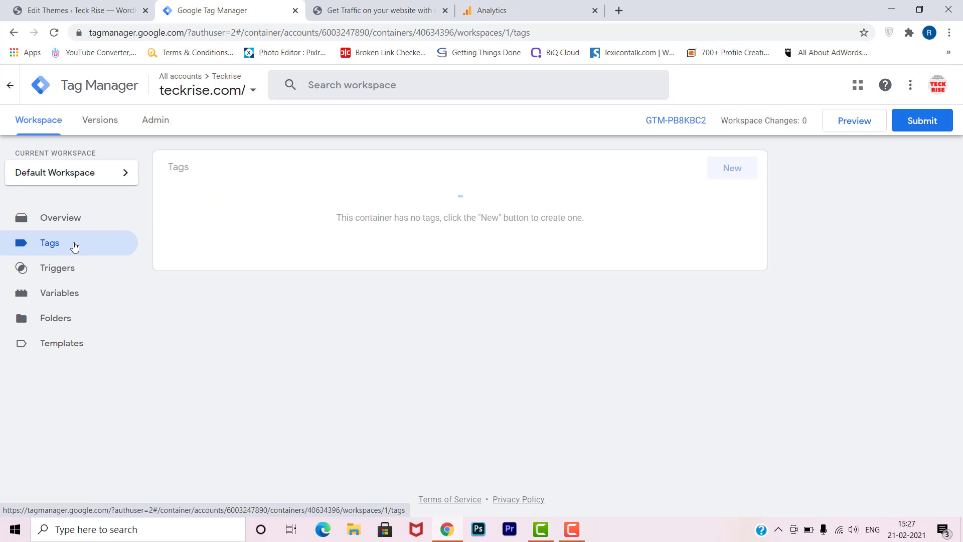
pyautogui.click(741, 174)
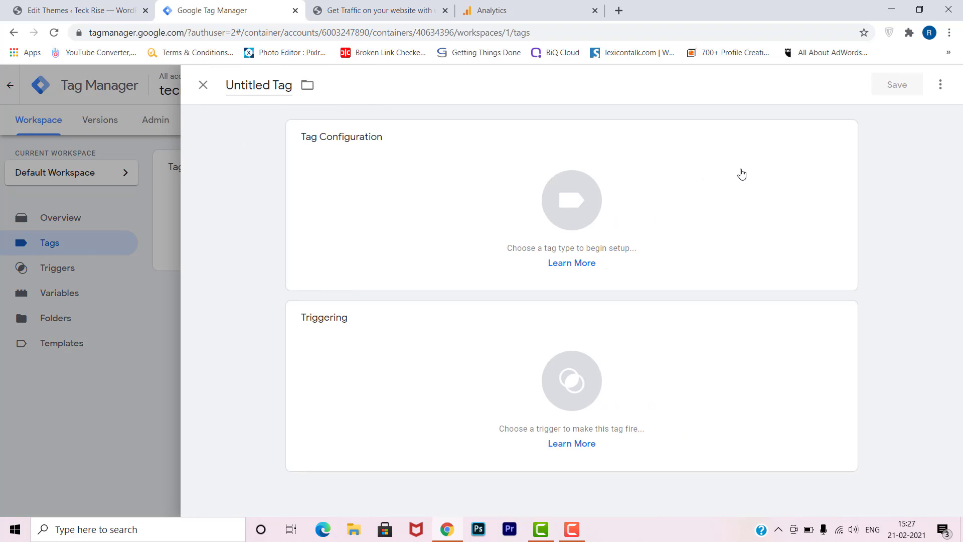
pyautogui.click(276, 86)
pyautogui.press('BackSpace')
pyautogui.write('Univers')
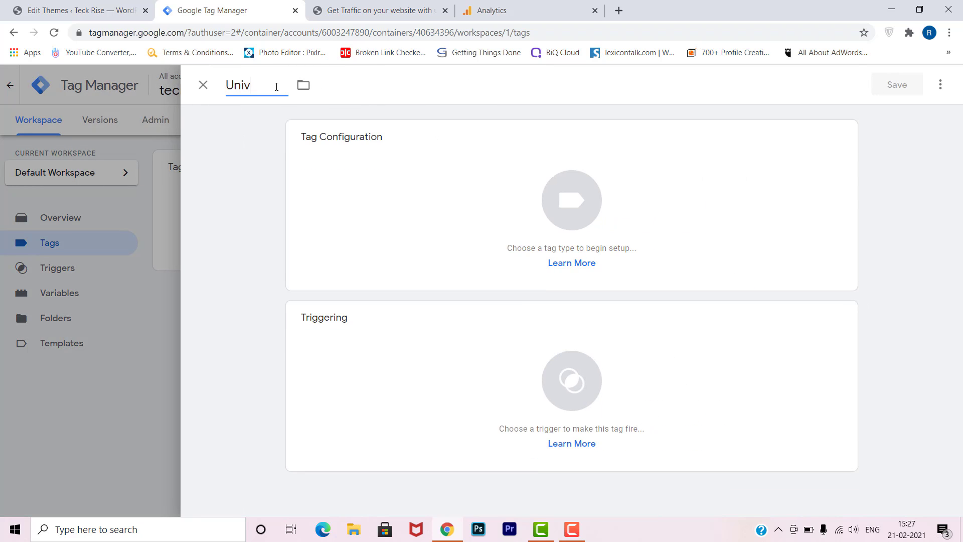
pyautogui.write('al Google an')
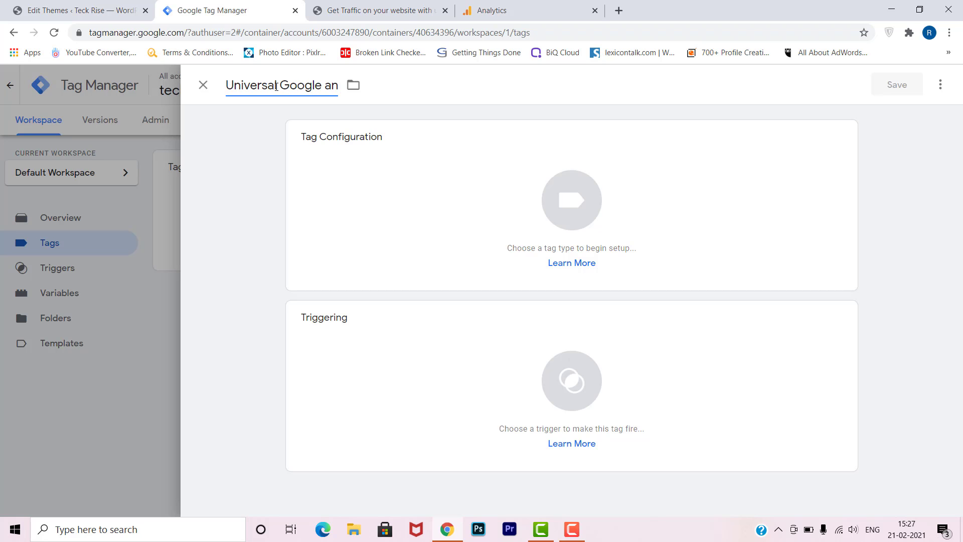
# Step: Set the tag type to Google Analytics: Universal Analytics and keep Page View as the track type
pyautogui.click(570, 200)
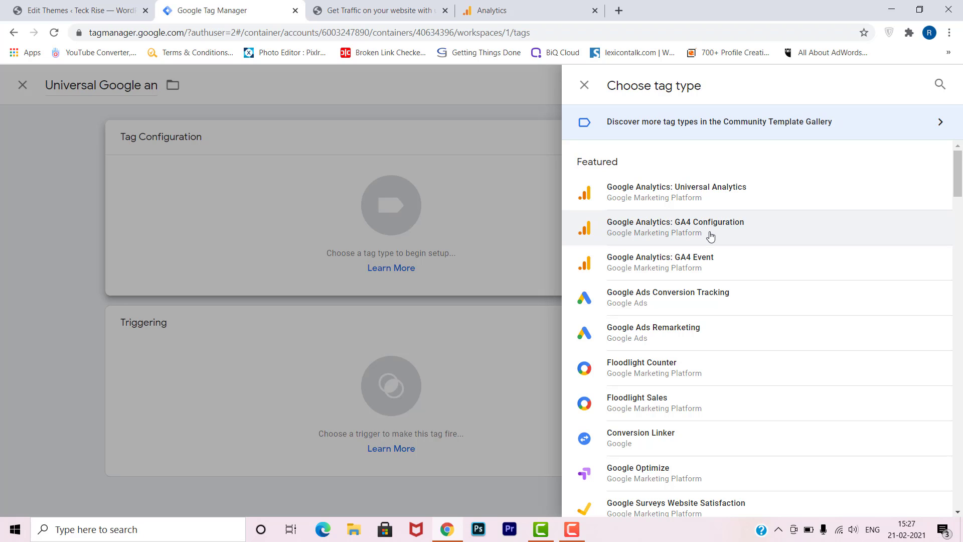
pyautogui.click(719, 195)
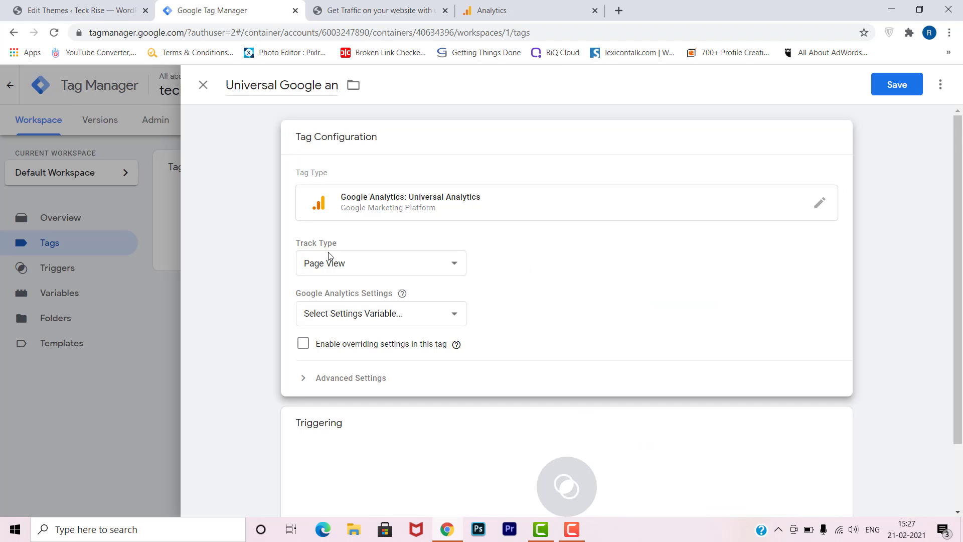
pyautogui.click(387, 265)
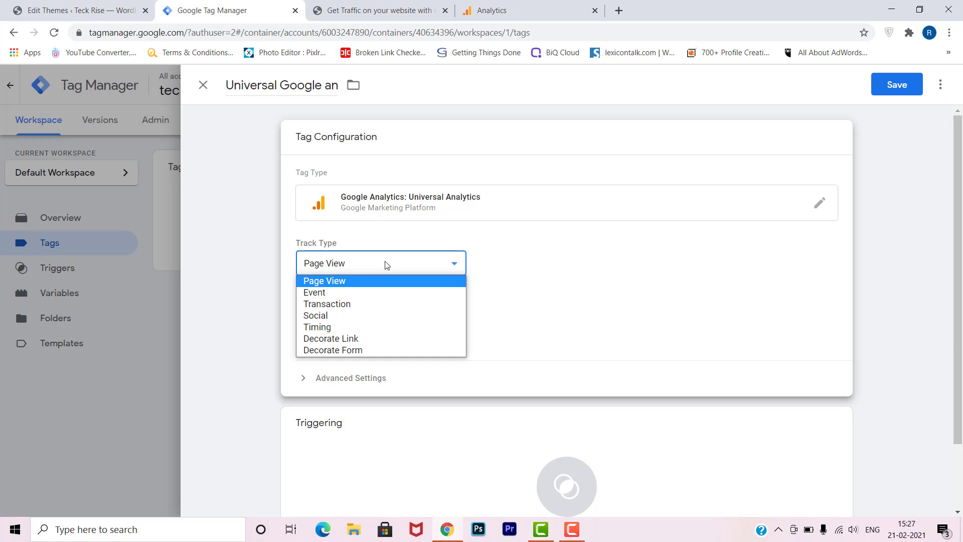
pyautogui.click(580, 294)
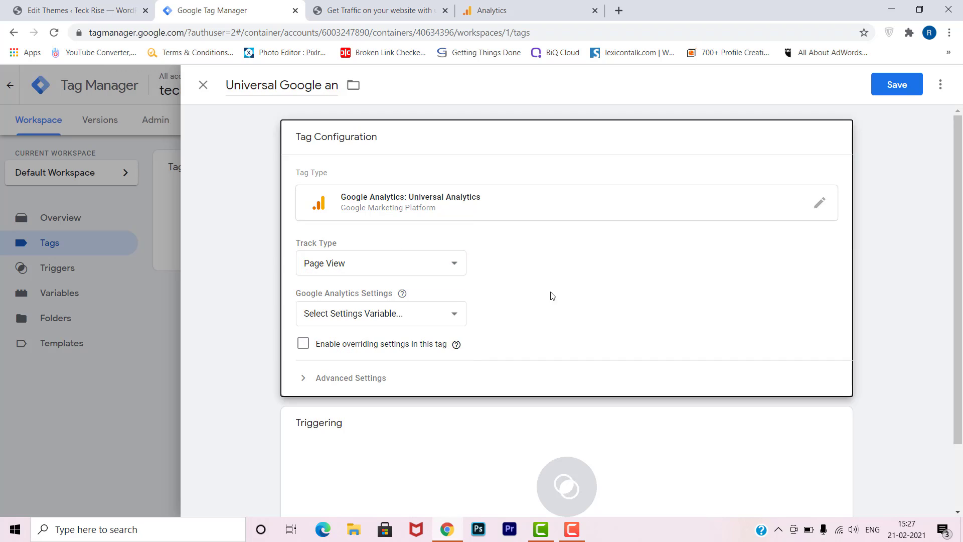
# Step: Create a new Google Analytics Settings variable for the tag and paste the copied tracking ID into it
pyautogui.click(373, 315)
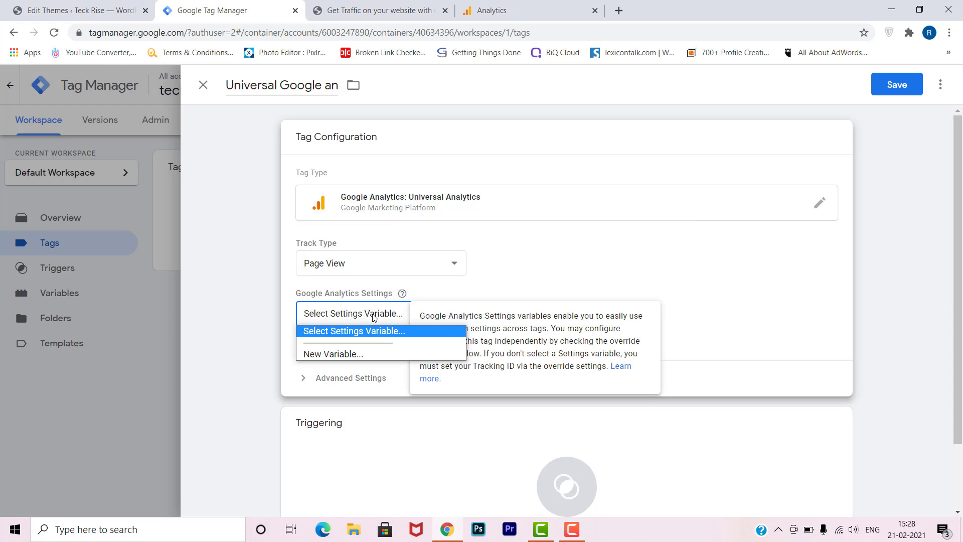
pyautogui.click(334, 354)
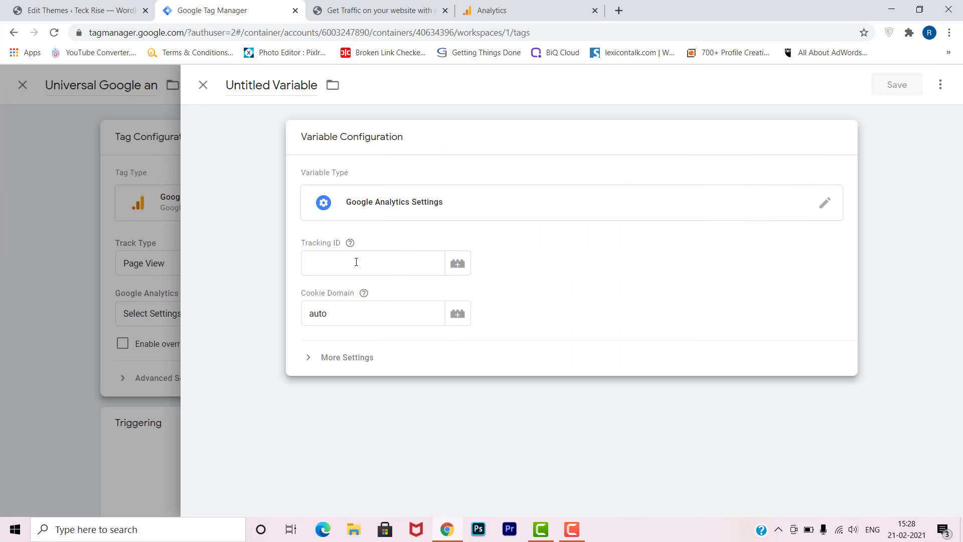
pyautogui.click(356, 262)
pyautogui.hotkey('ctrl', 'v')
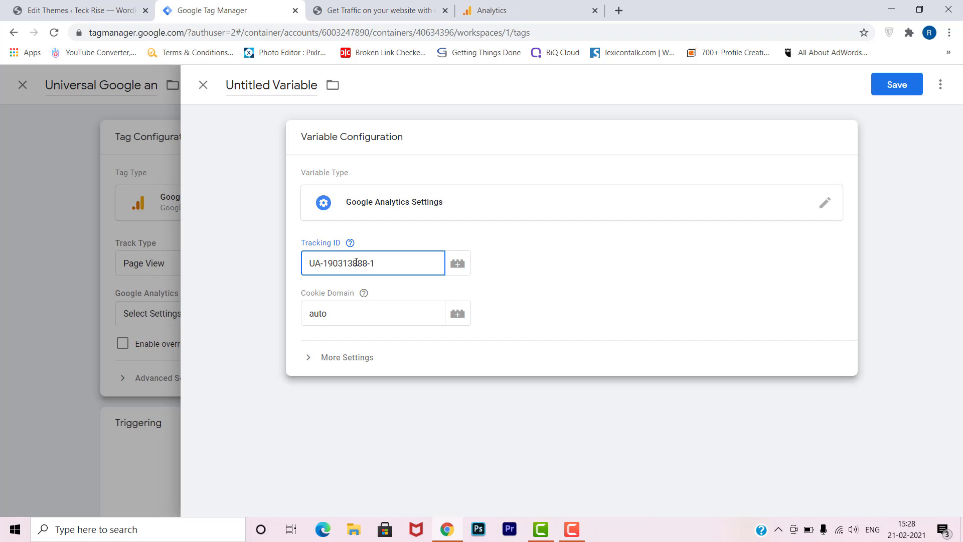
# Step: Name the variable "Google analytics code", save it and select it as the tag's Google Analytics settings
pyautogui.click(287, 86)
pyautogui.press('BackSpace')
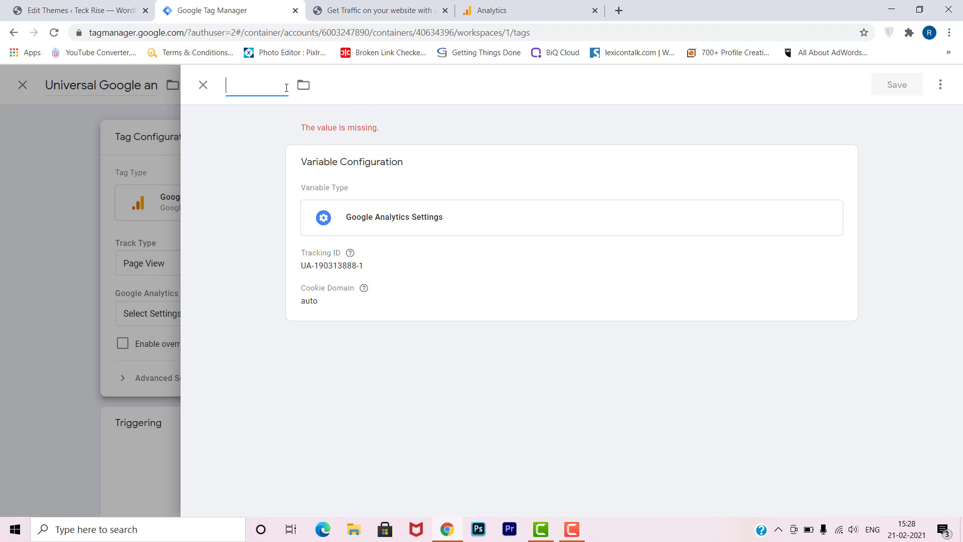
pyautogui.write('Googl')
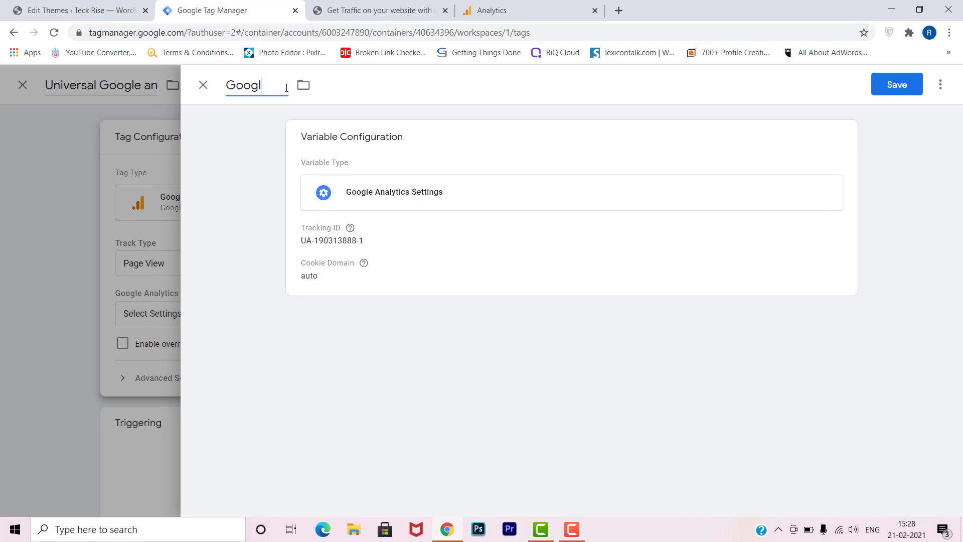
pyautogui.write('e analytics code')
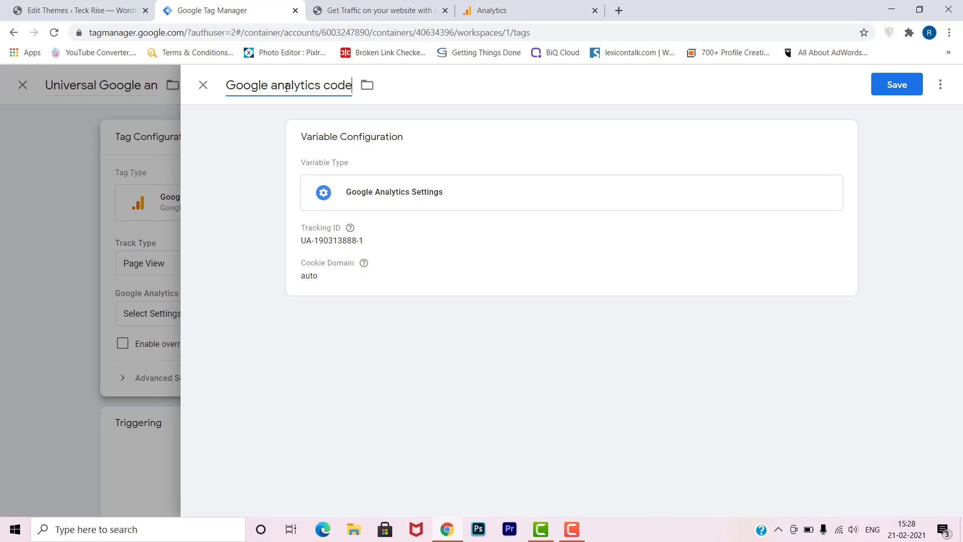
pyautogui.click(903, 93)
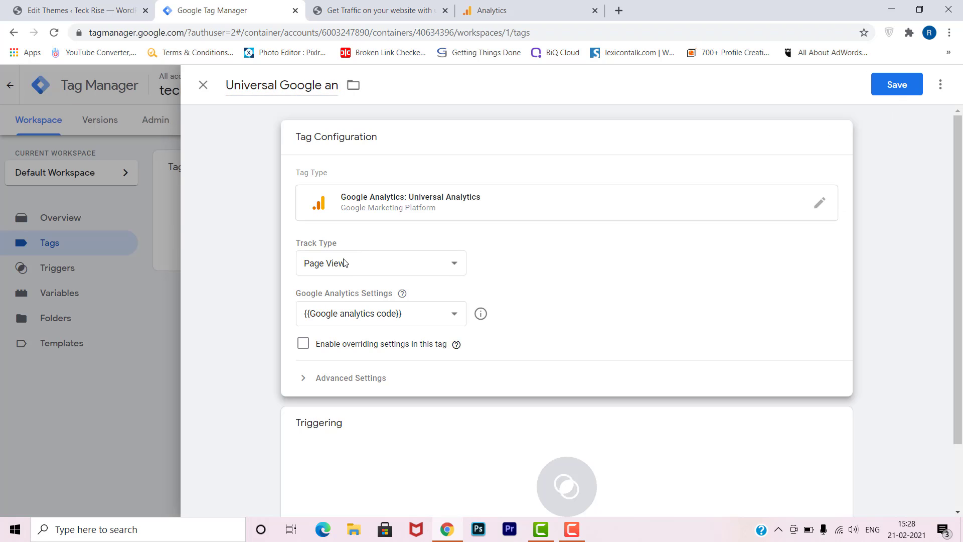
pyautogui.click(400, 314)
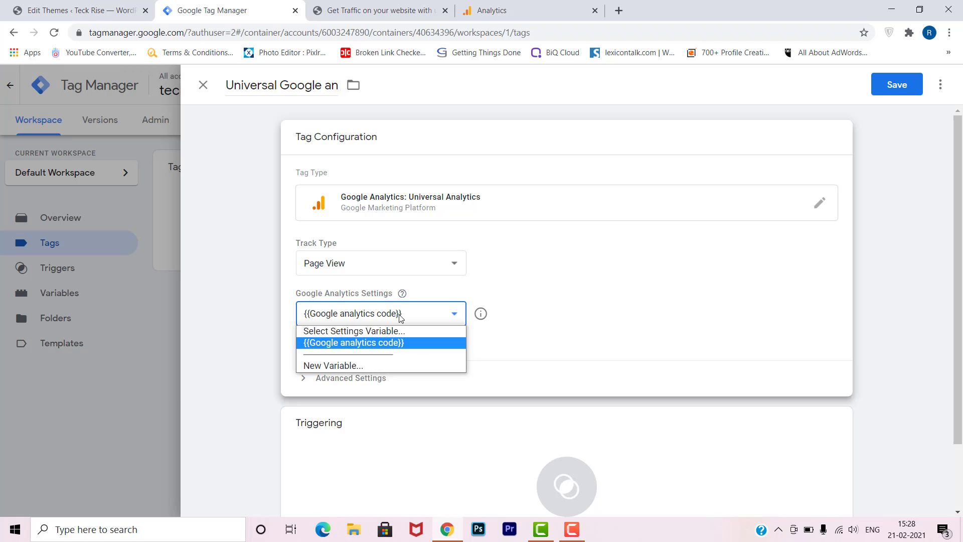
pyautogui.click(386, 343)
# Step: Try to save the tag and add the All Pages page view trigger as its firing trigger
pyautogui.moveTo(961, 261); pyautogui.dragTo(961, 339)
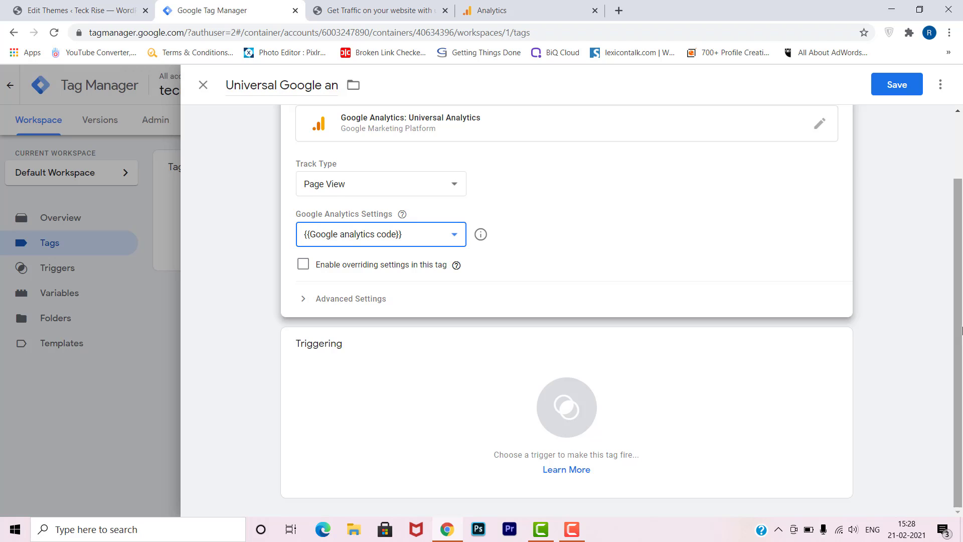
pyautogui.scroll(2, 962, 330)
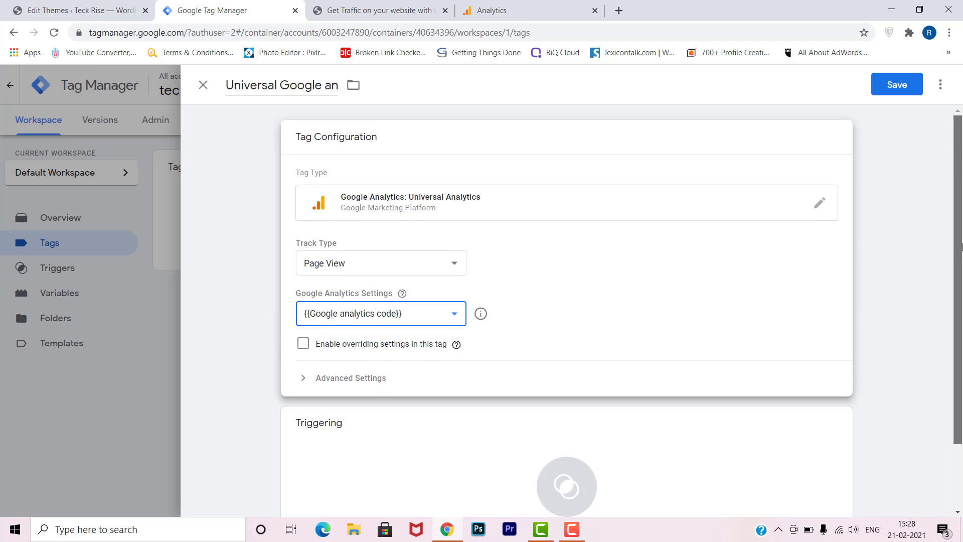
pyautogui.click(895, 90)
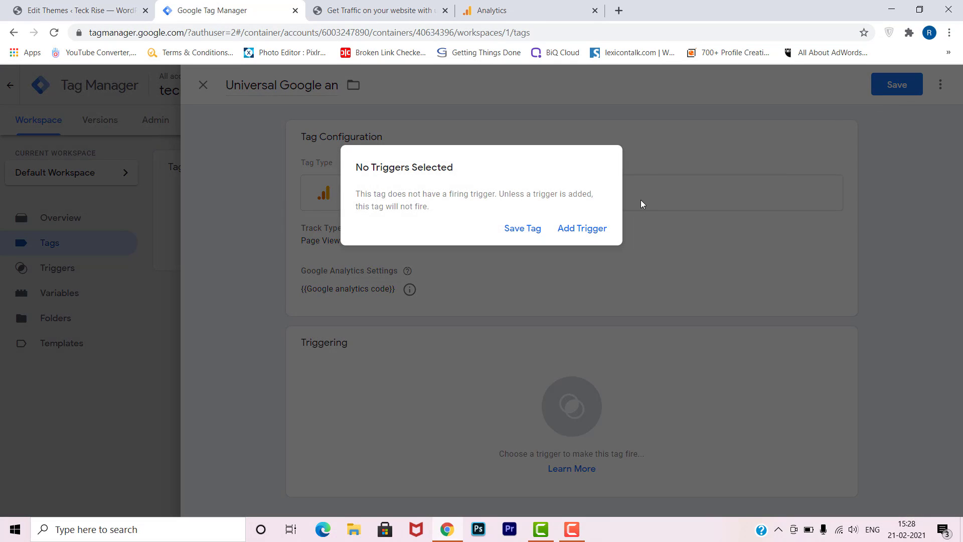
pyautogui.click(576, 230)
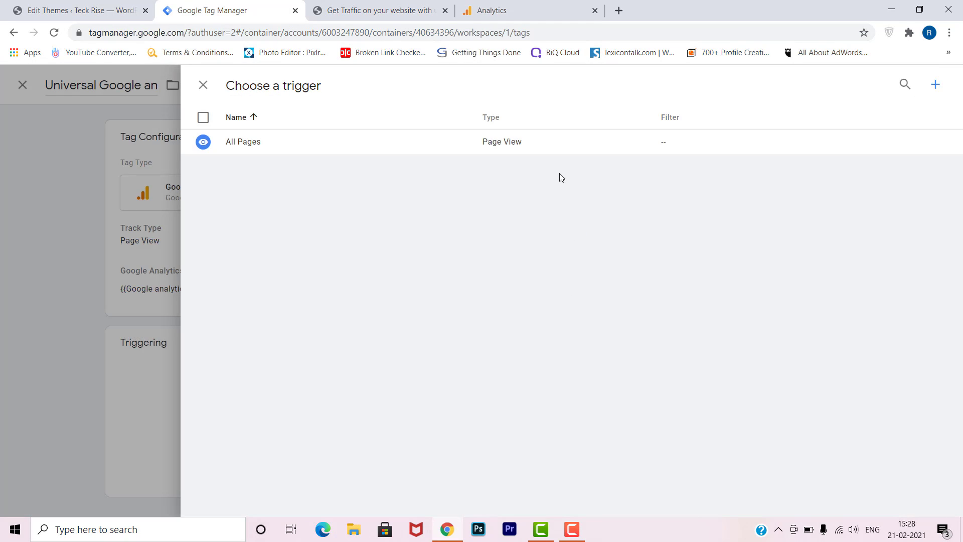
pyautogui.click(383, 146)
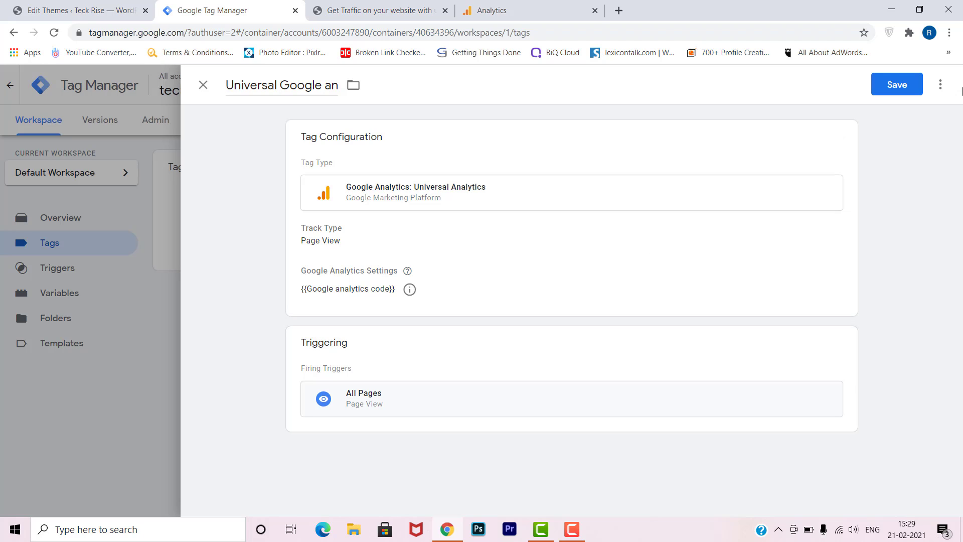
# Step: Save the Universal Analytics tag with its All Pages firing trigger
pyautogui.click(886, 86)
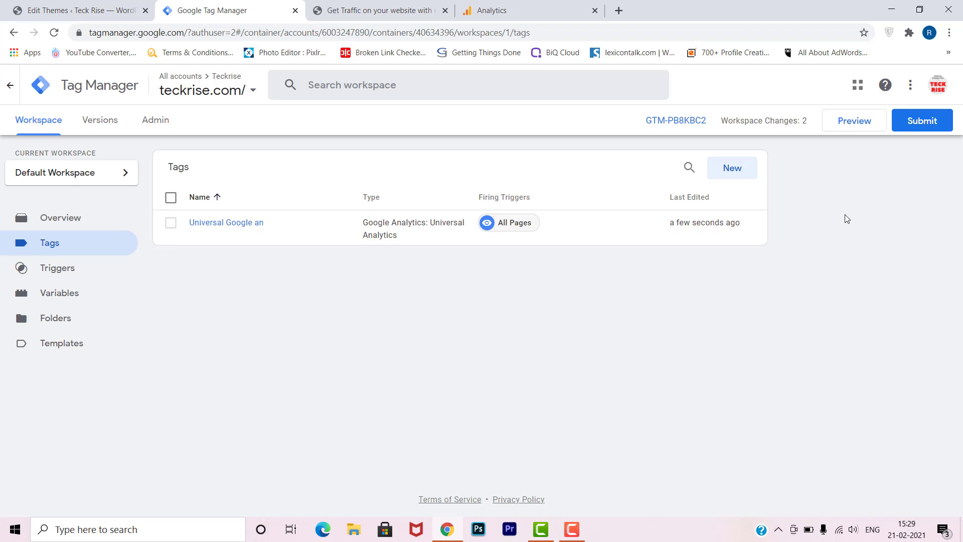
pyautogui.click(854, 125)
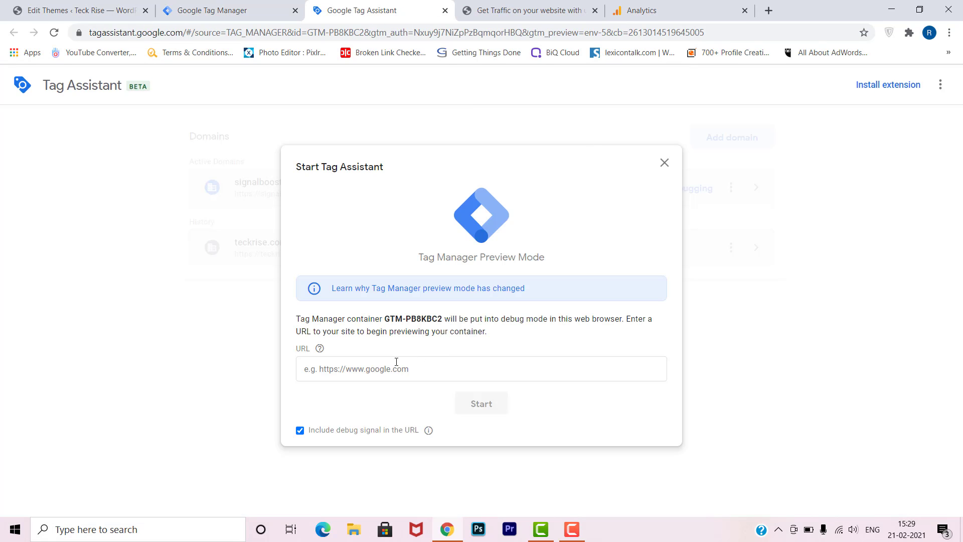
pyautogui.click(482, 7)
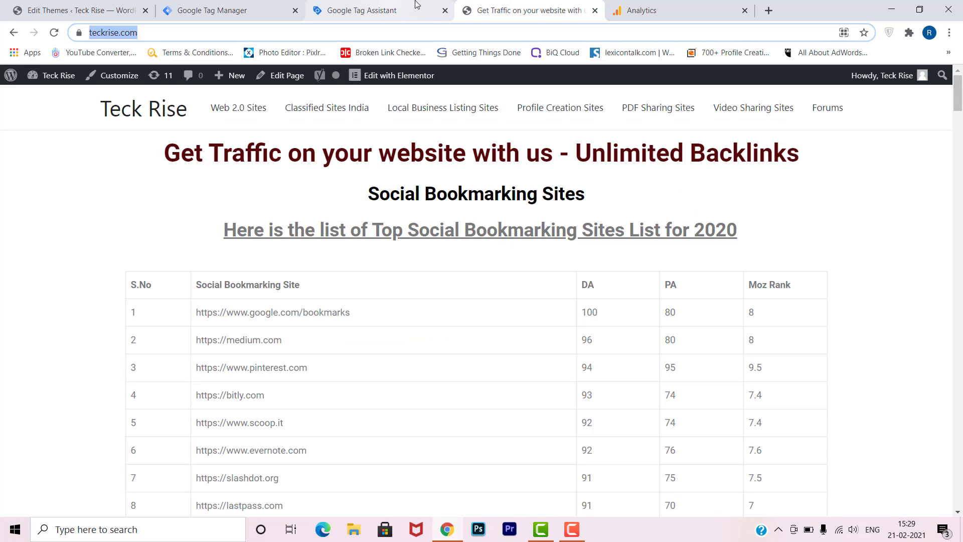
pyautogui.click(394, 5)
pyautogui.click(364, 371)
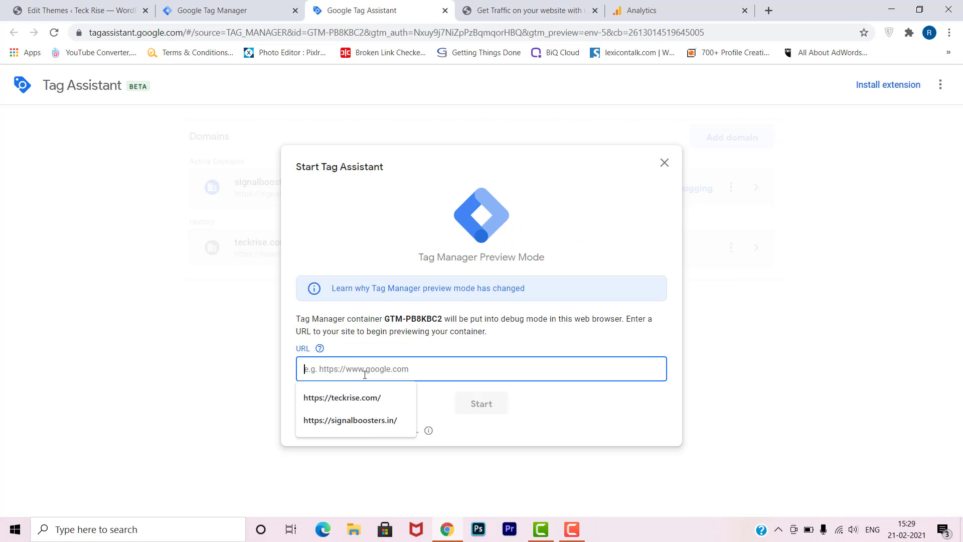
pyautogui.press('Down')
pyautogui.press('Return')
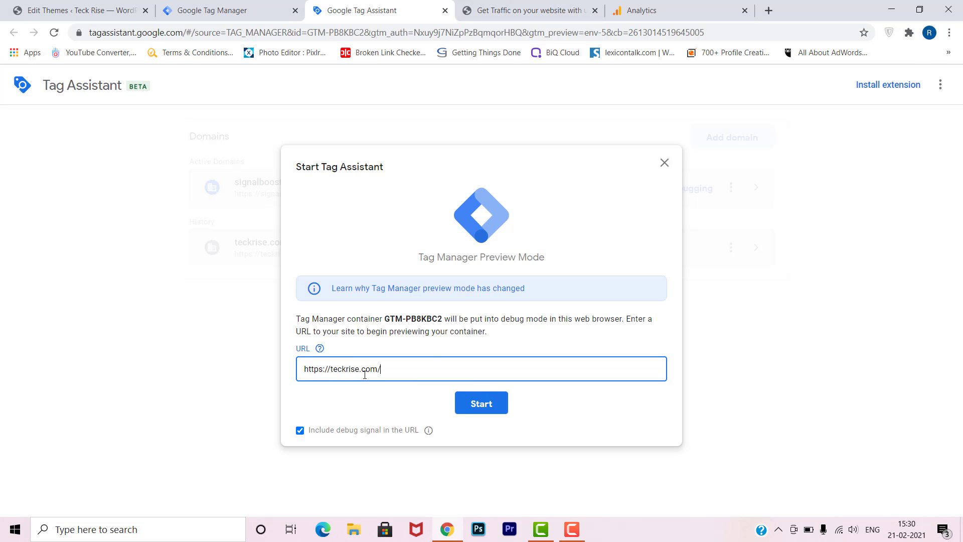
pyautogui.click(486, 404)
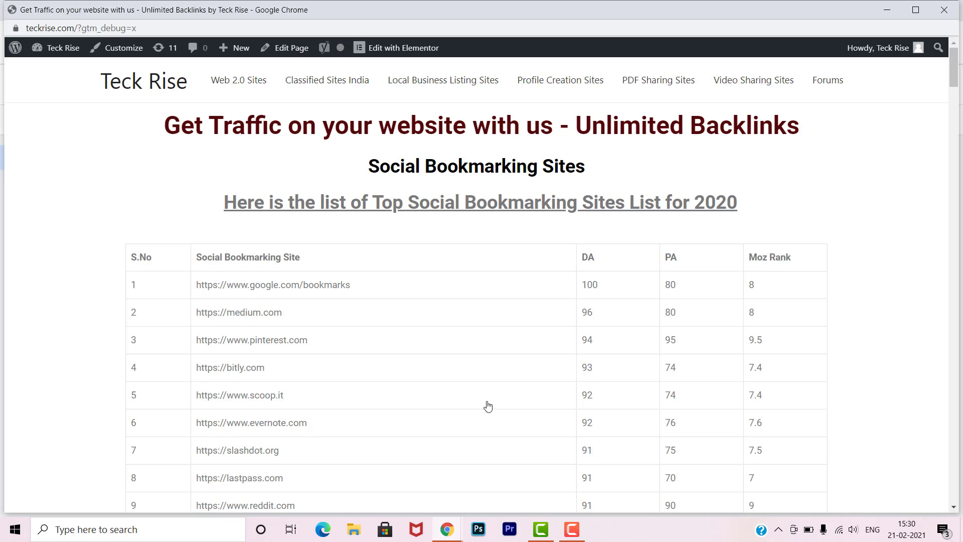
pyautogui.click(946, 9)
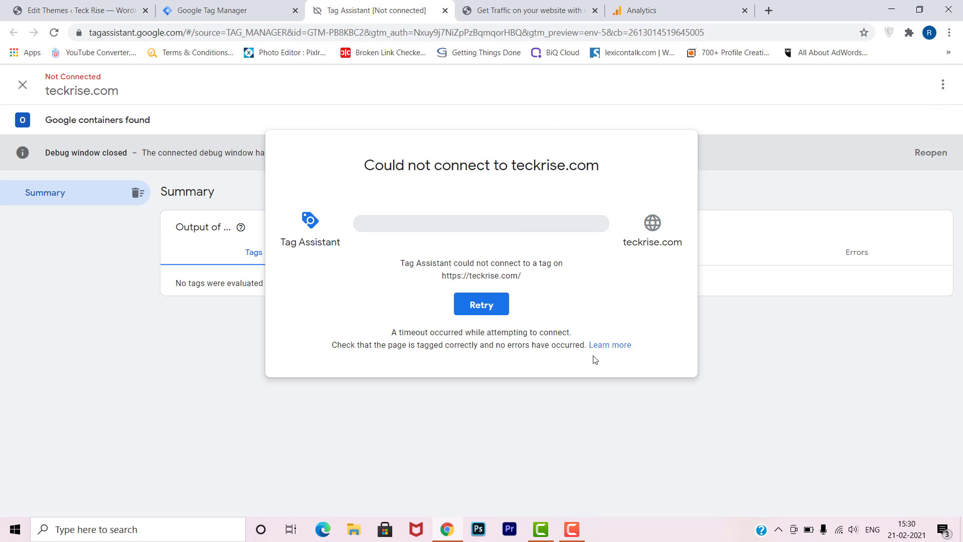
pyautogui.hotkey('ctrl', 'w')
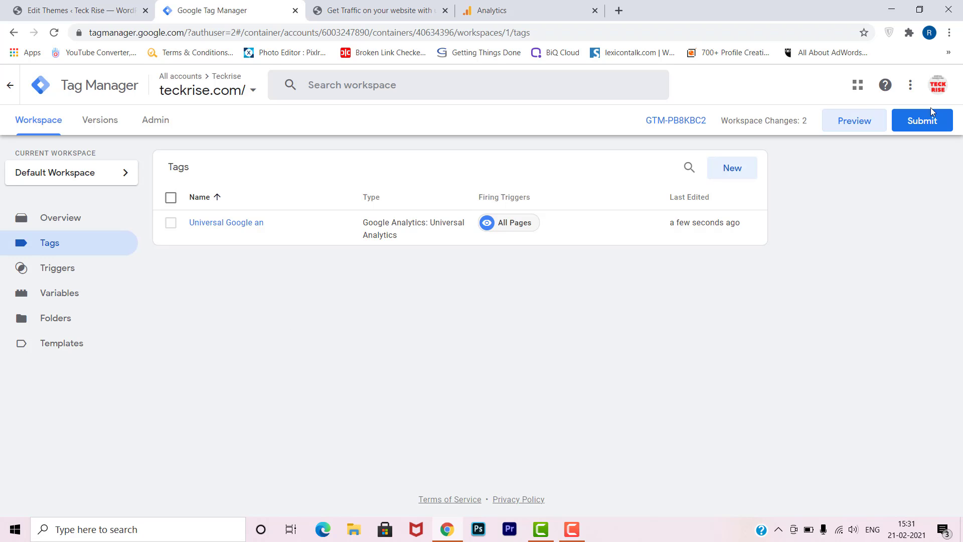
# Step: Publish the workspace changes to the Live environment as a new version named "Google analytics"
pyautogui.click(924, 122)
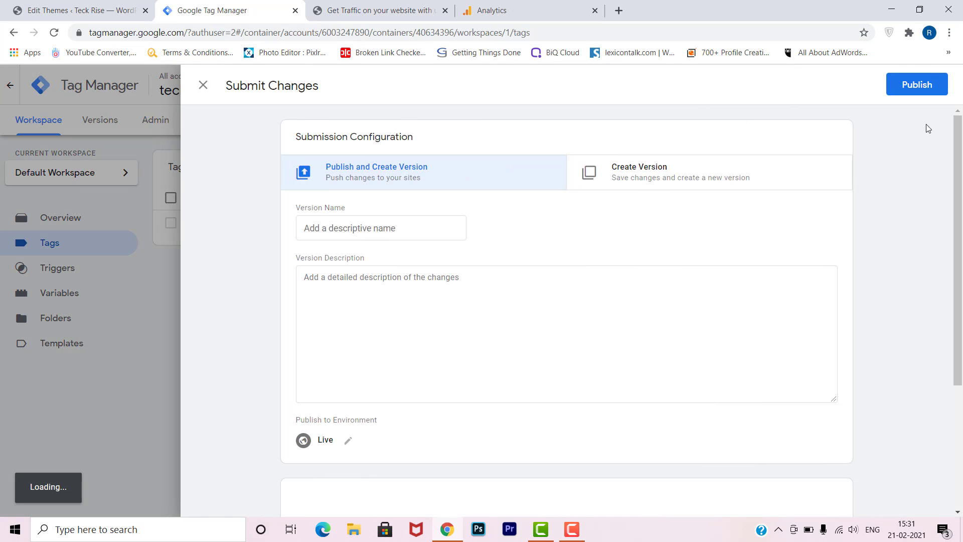
pyautogui.click(366, 230)
pyautogui.write('Google')
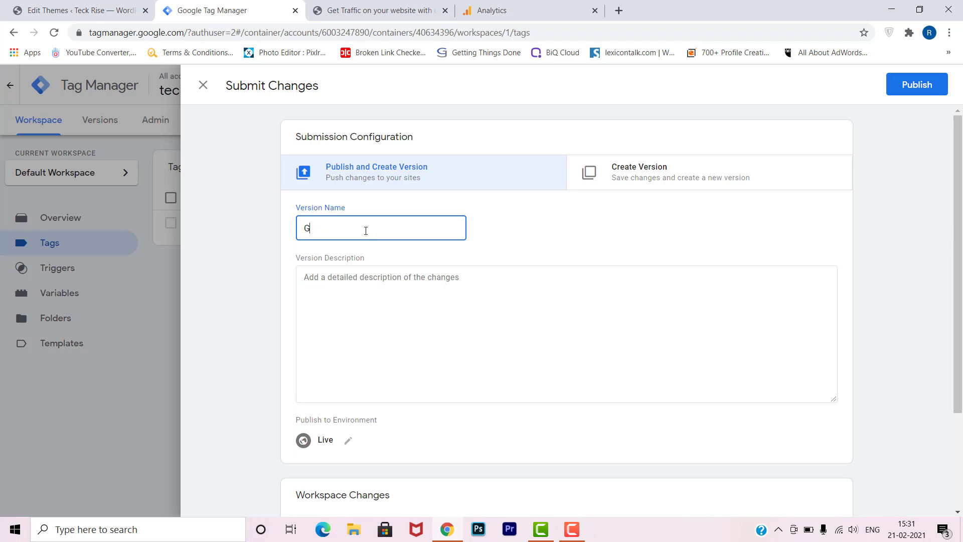
pyautogui.write(' analytics')
pyautogui.click(928, 91)
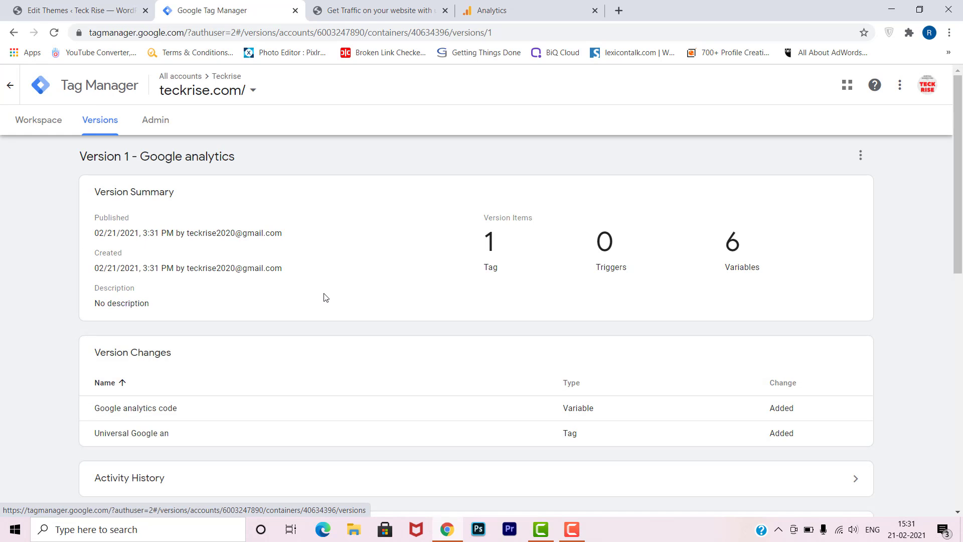
# Step: Switch to Google Analytics, select the teck rise property's All Web Site Data view and reload the page
pyautogui.click(491, 10)
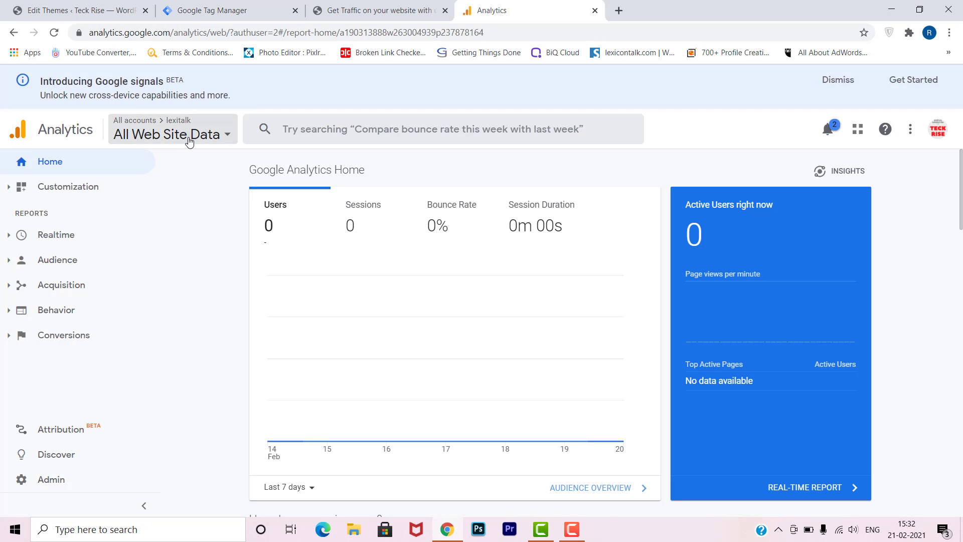
pyautogui.click(189, 142)
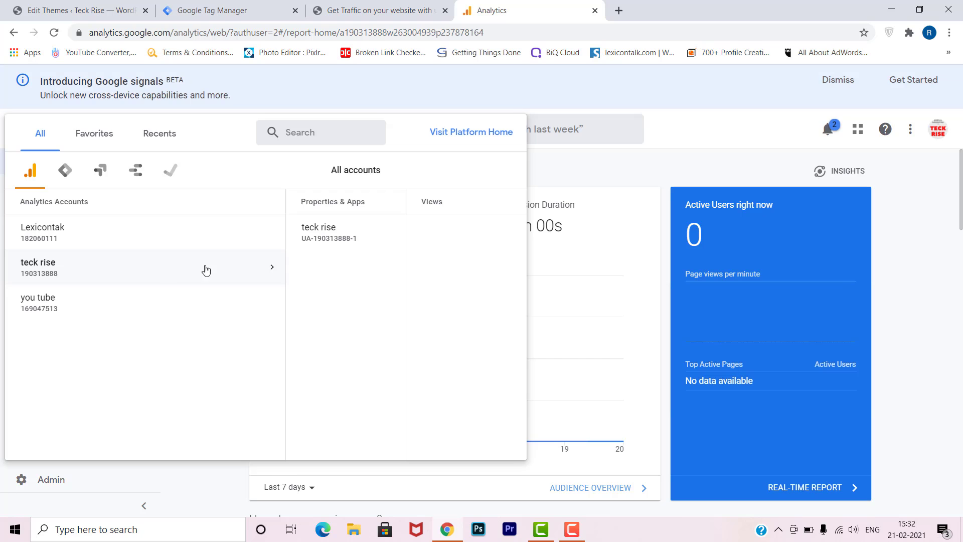
pyautogui.click(323, 243)
pyautogui.click(427, 239)
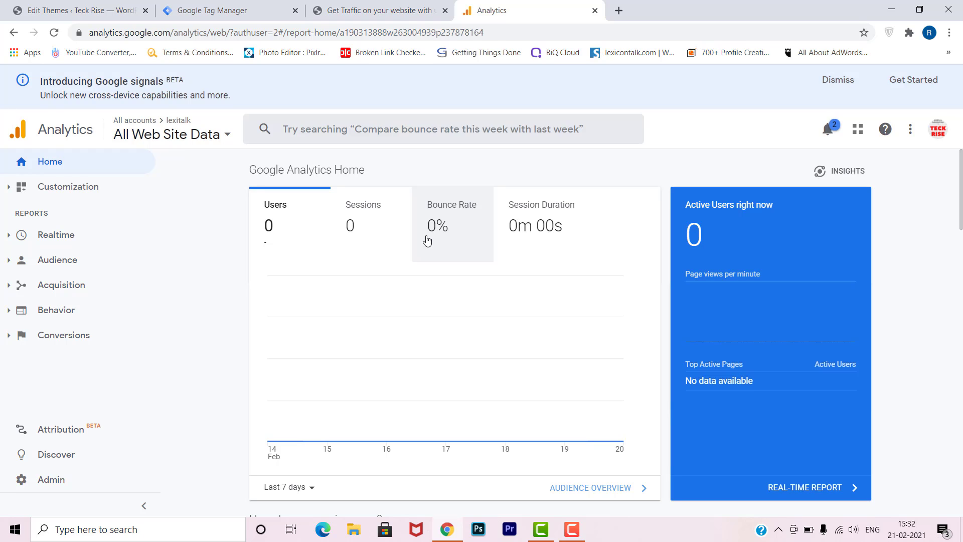
pyautogui.click(54, 33)
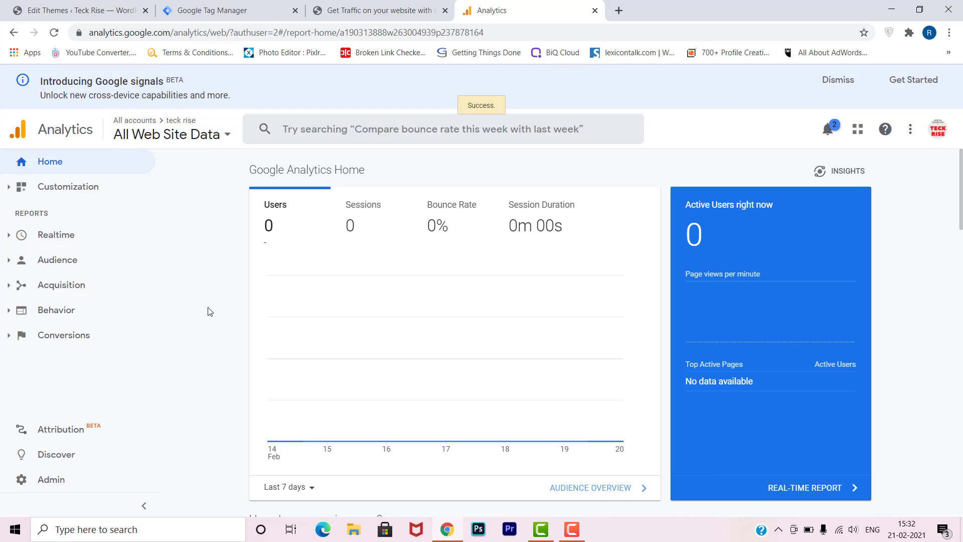
# Step: Visit teckrise.com in an incognito window to test whether Analytics tracks an active user
pyautogui.hotkey('ctrl', 'shift', 'n')
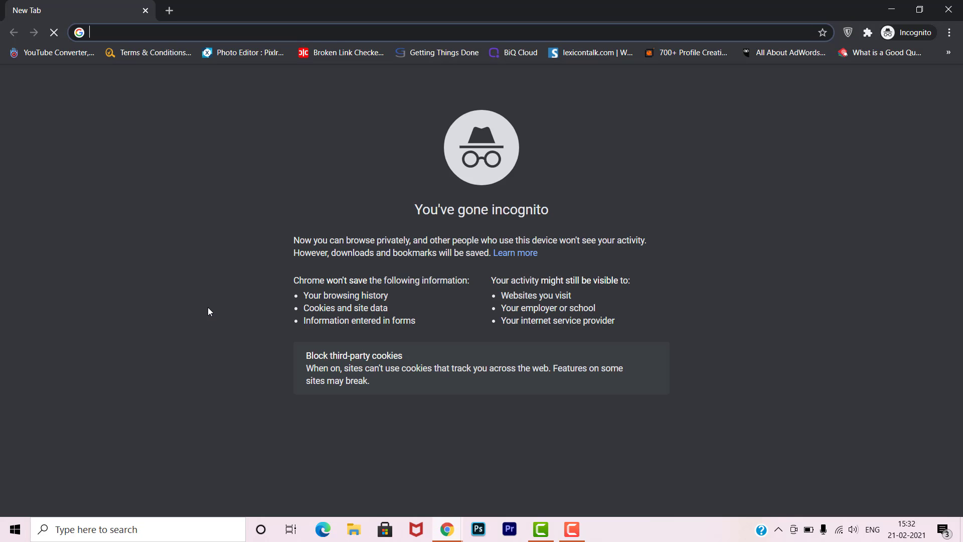
pyautogui.write('teckrise.com')
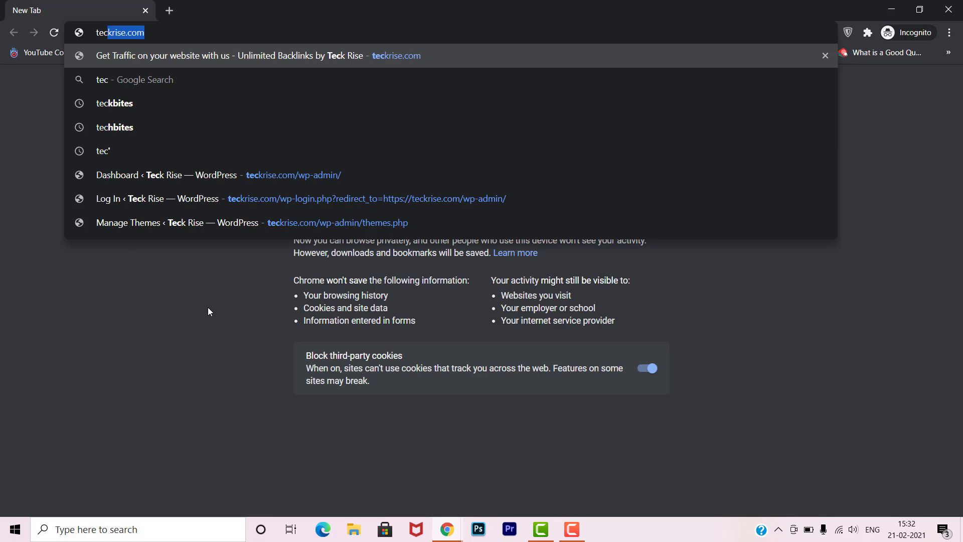
pyautogui.press('Return')
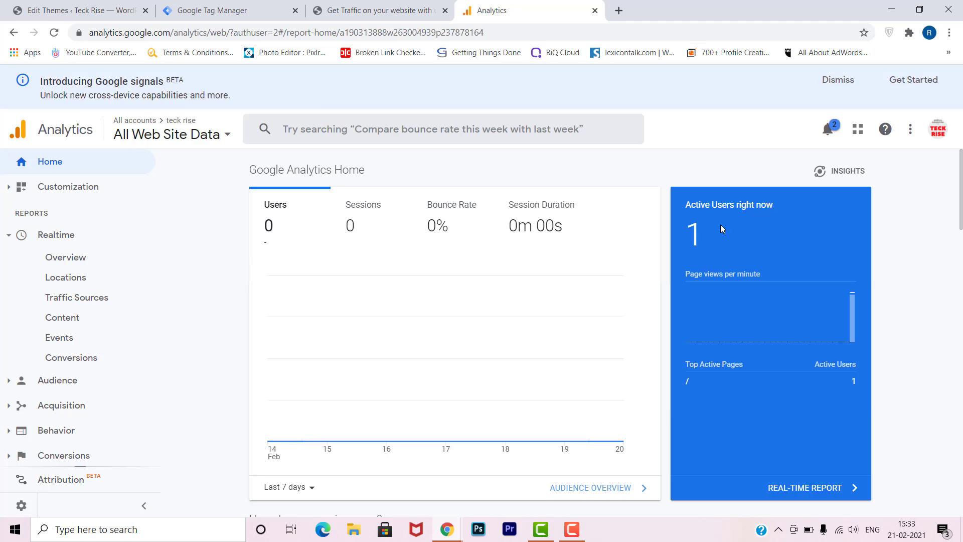